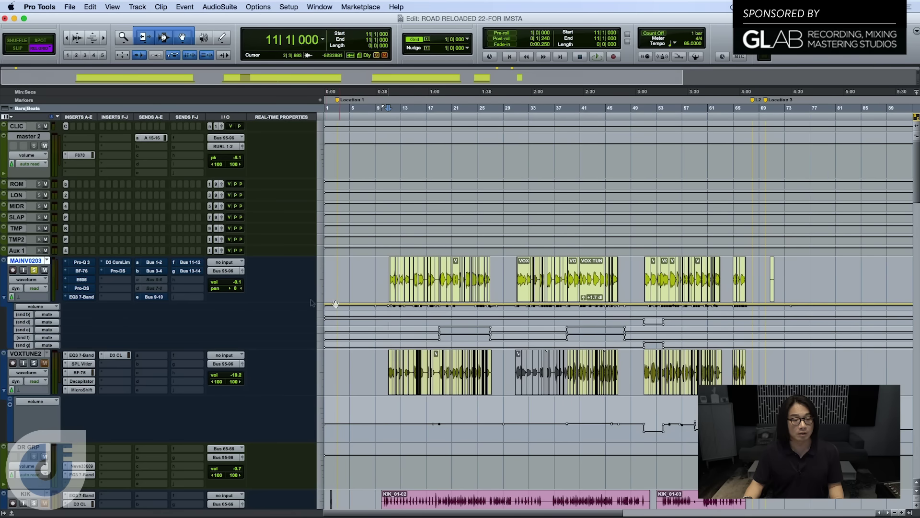
# - Open the Pro-Q 3 insert on the MAINV0203 track, examine its low-frequency bands and close it
pyautogui.click(79, 264)
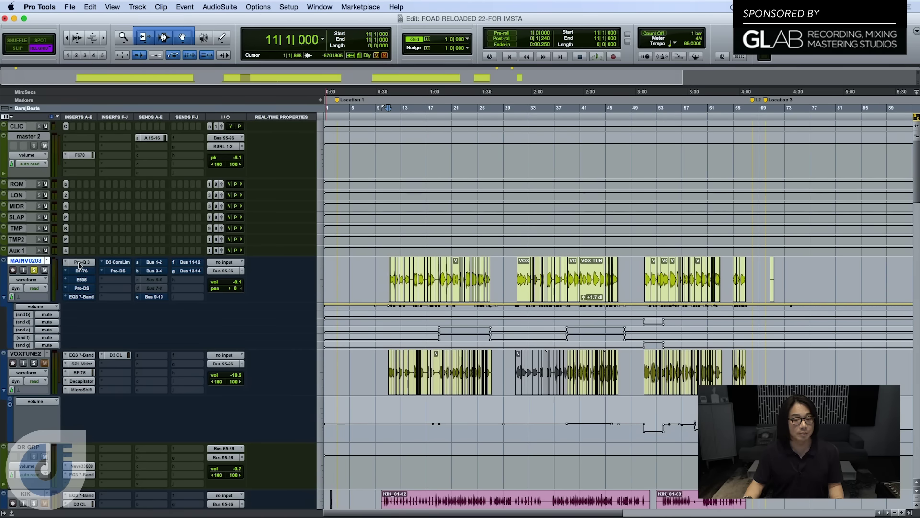
pyautogui.click(80, 264)
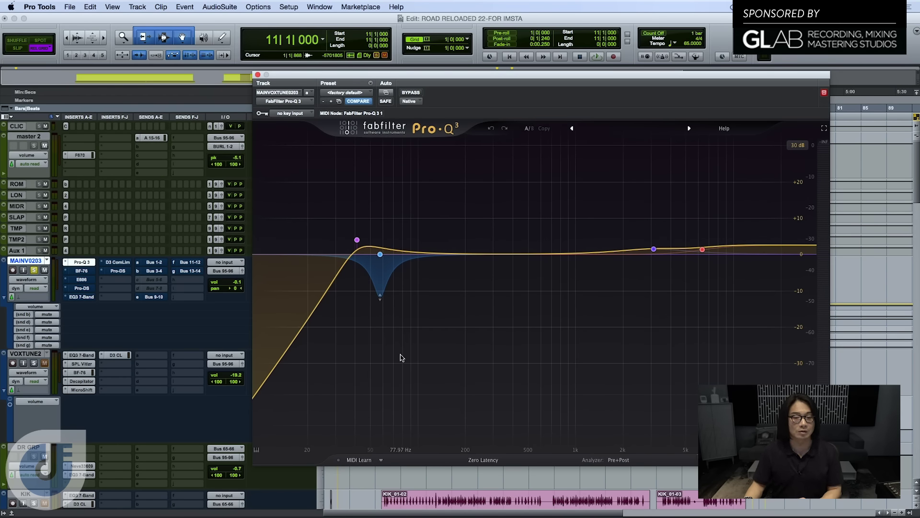
pyautogui.moveTo(355, 333)
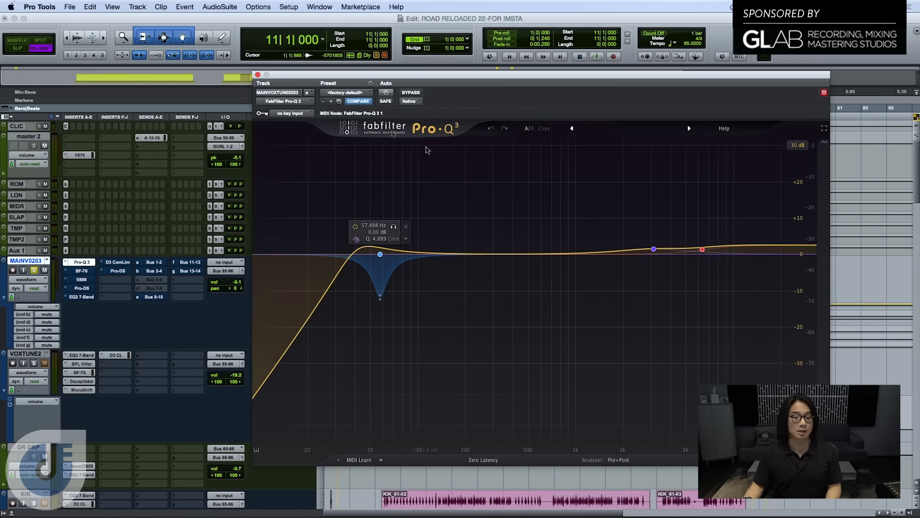
pyautogui.click(258, 75)
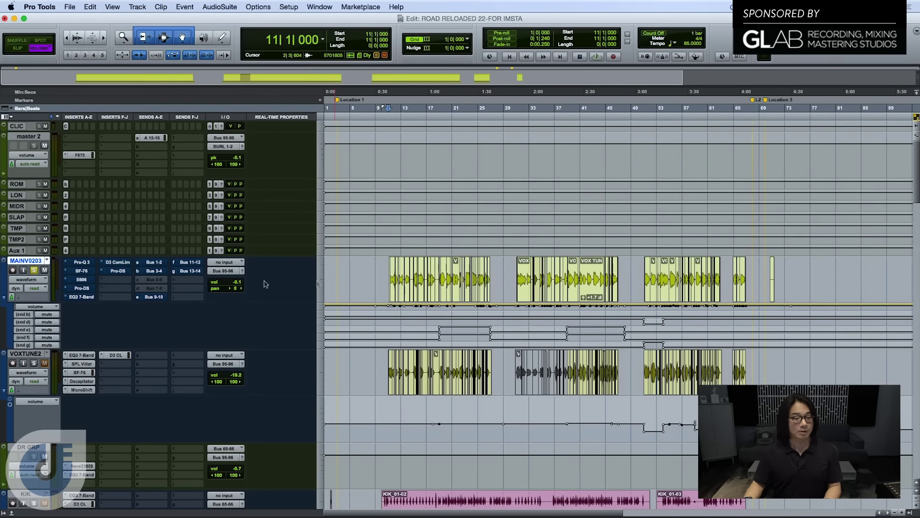
# - Audition the main vocal from bar 11 with Pro-Q 3 bypassed and then active, and recheck the EQ's low-cut band
pyautogui.press('space')
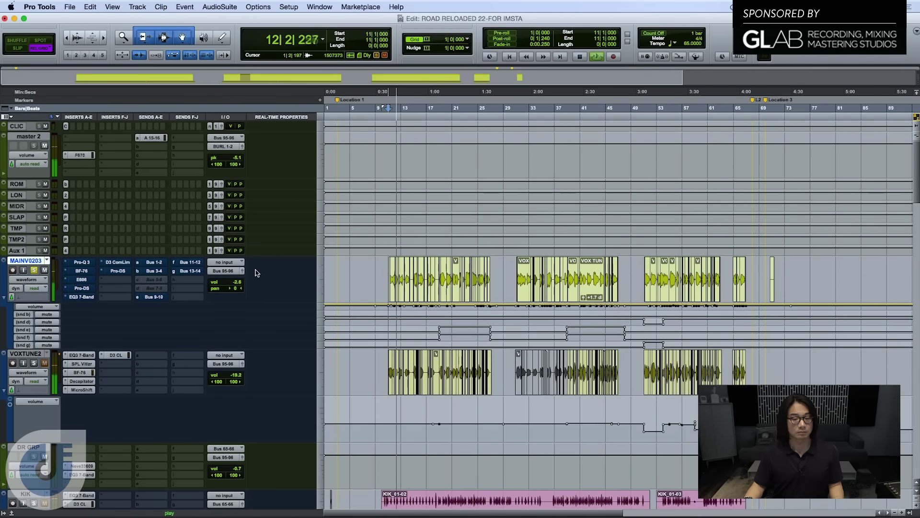
pyautogui.press('space')
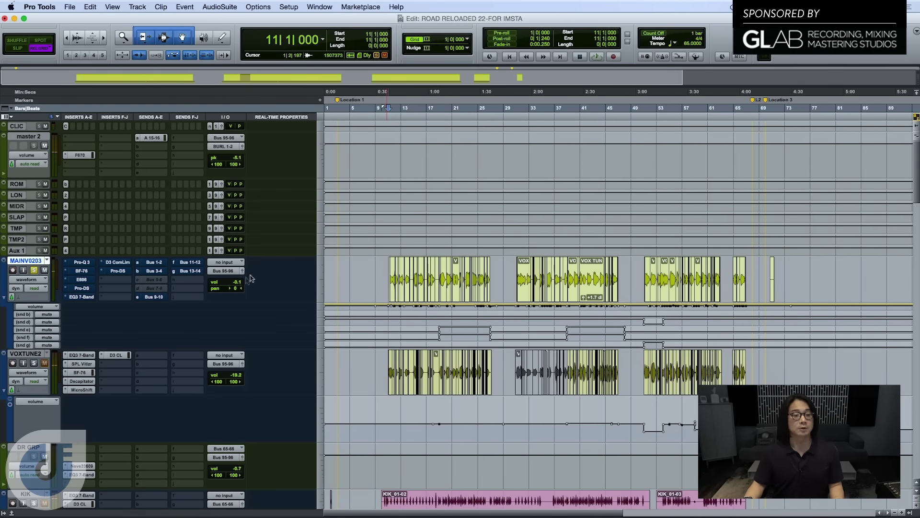
pyautogui.press('space')
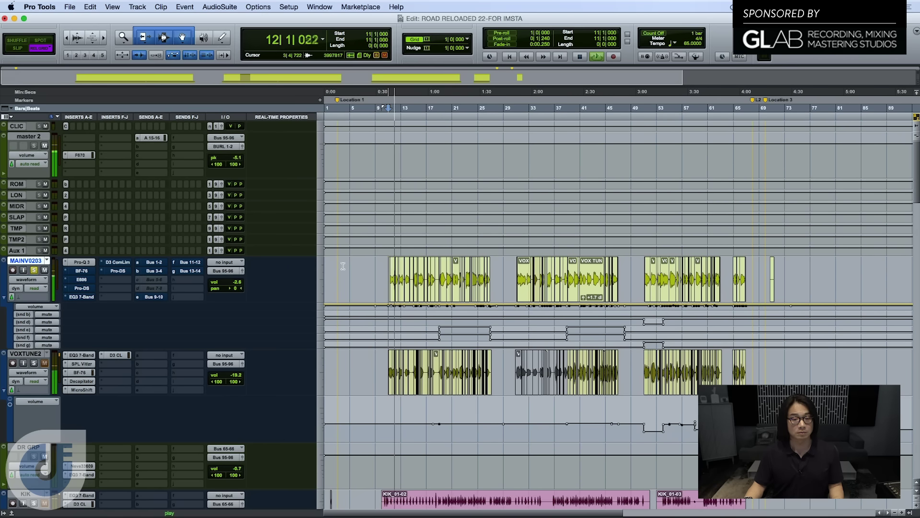
pyautogui.press('space')
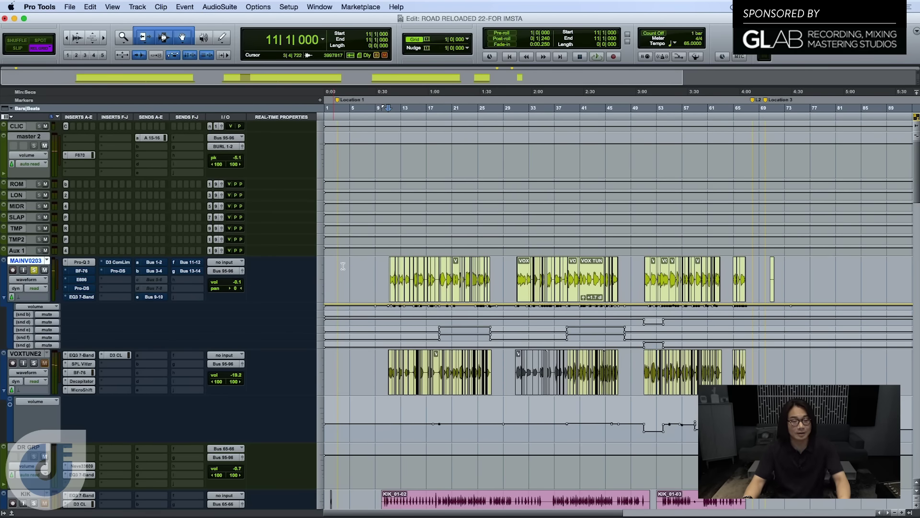
pyautogui.click(91, 264)
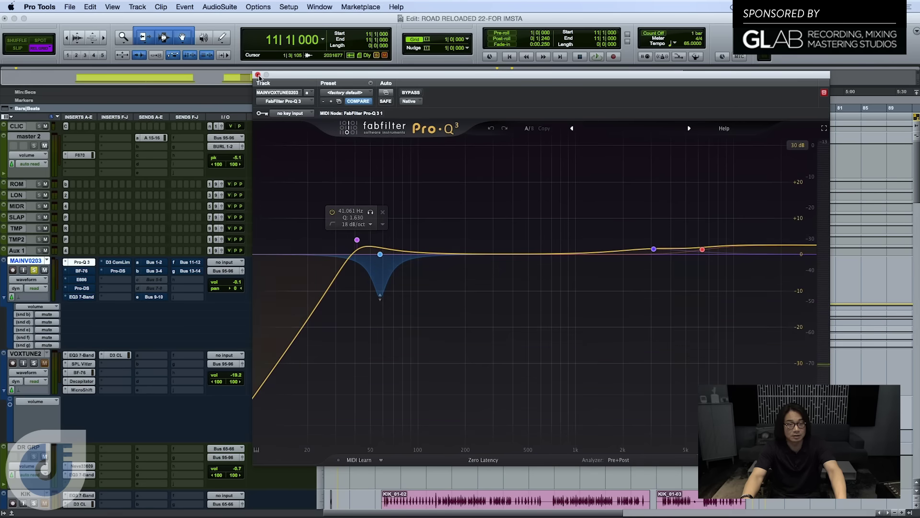
pyautogui.click(258, 75)
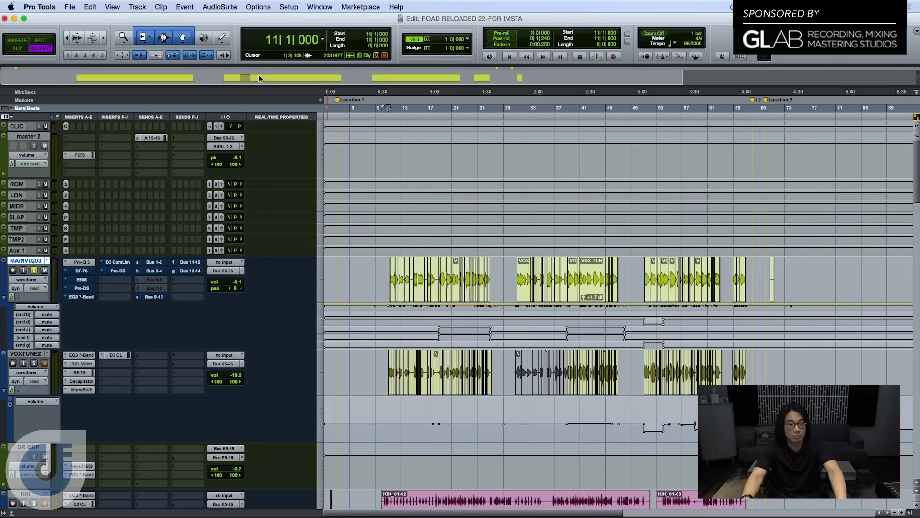
# - Activate the BF-76 limiter on the main vocal track and audition the vocal through it from bar 11
pyautogui.click(80, 271)
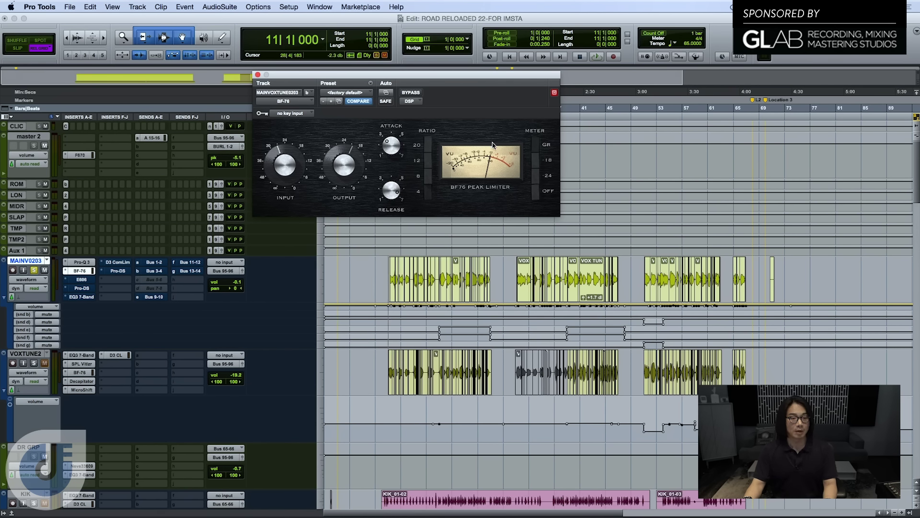
pyautogui.press('space')
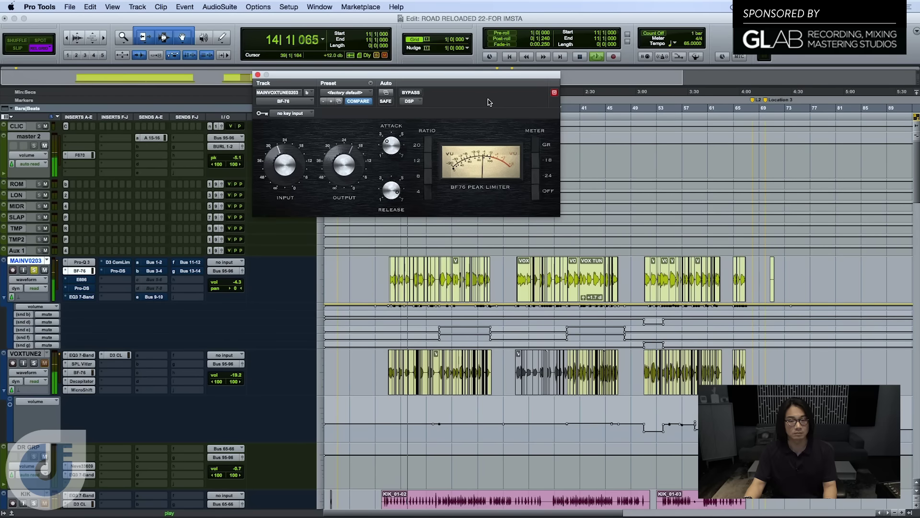
pyautogui.press('space')
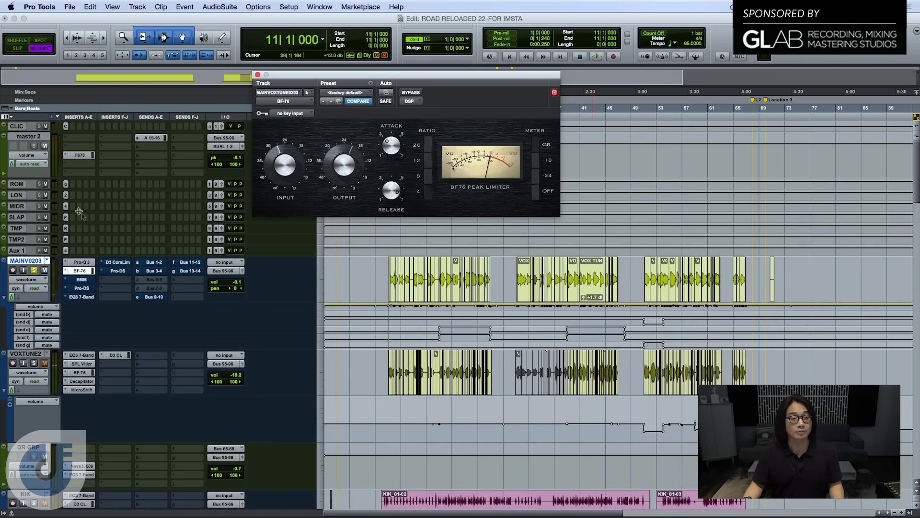
pyautogui.click(79, 270)
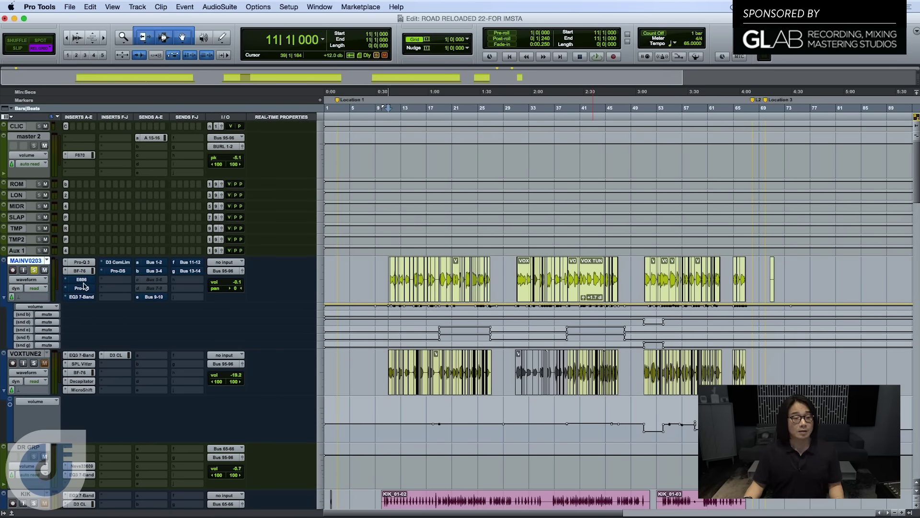
# - Activate the FilterBank E606 EQ on the main vocal track and audition its effect from bar 11
pyautogui.click(83, 280)
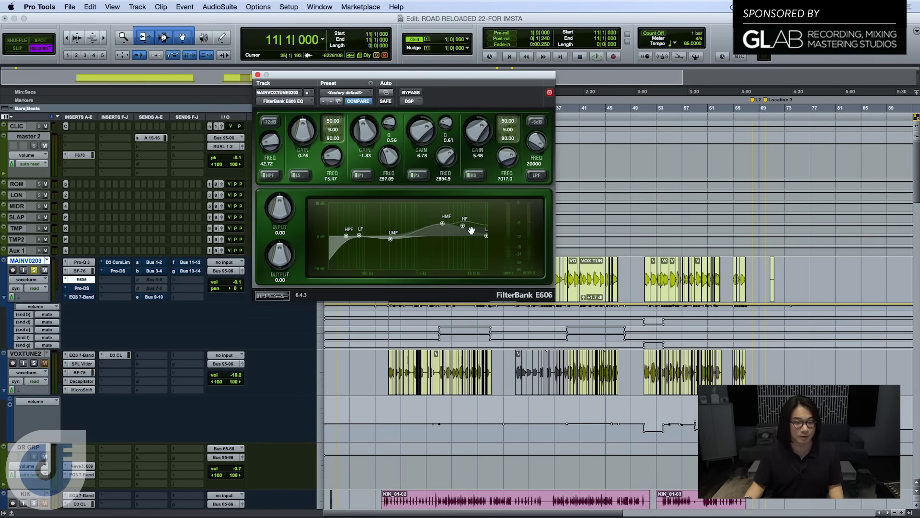
pyautogui.press('space')
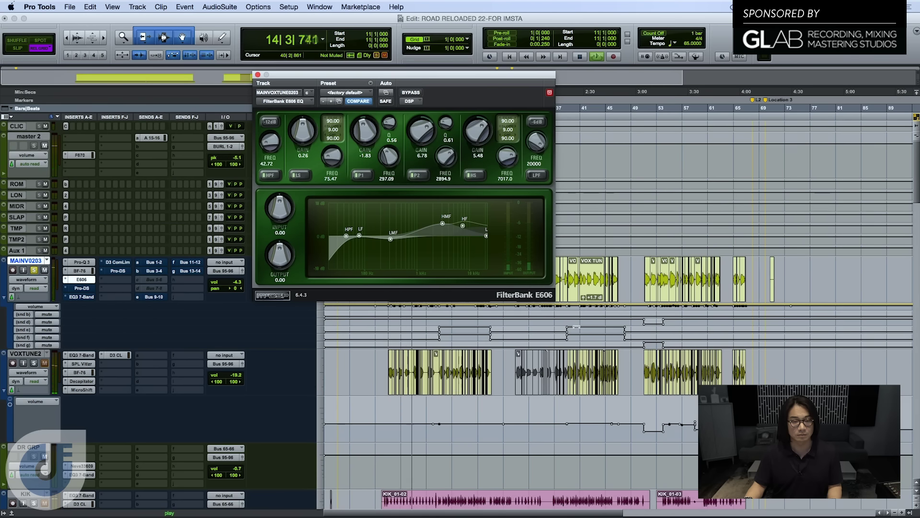
pyautogui.press('space')
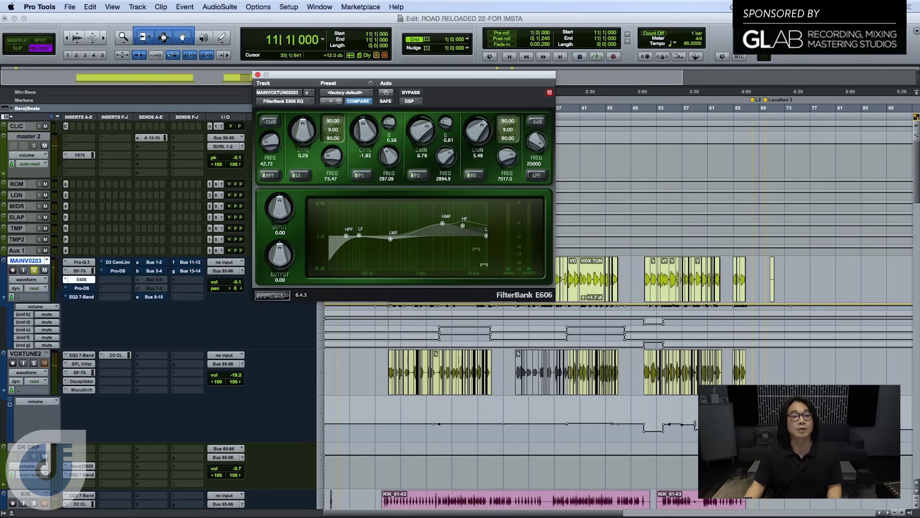
pyautogui.click(258, 75)
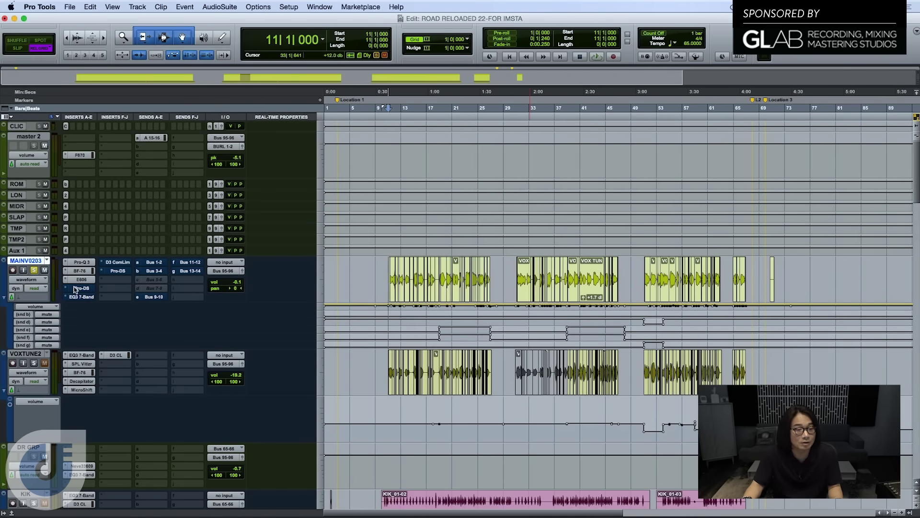
# - Activate the first Pro-DS de-esser on the main vocal track and audition its sibilance reduction from bar 11
pyautogui.click(77, 288)
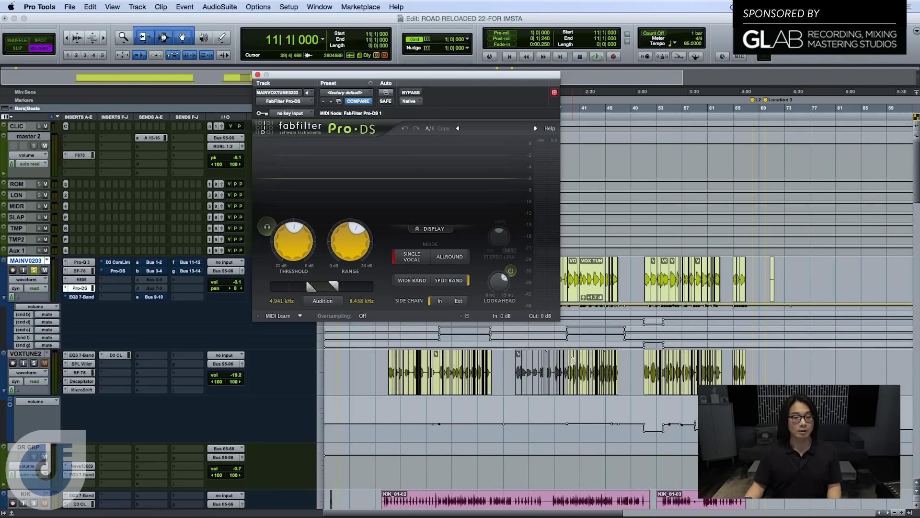
pyautogui.press('space')
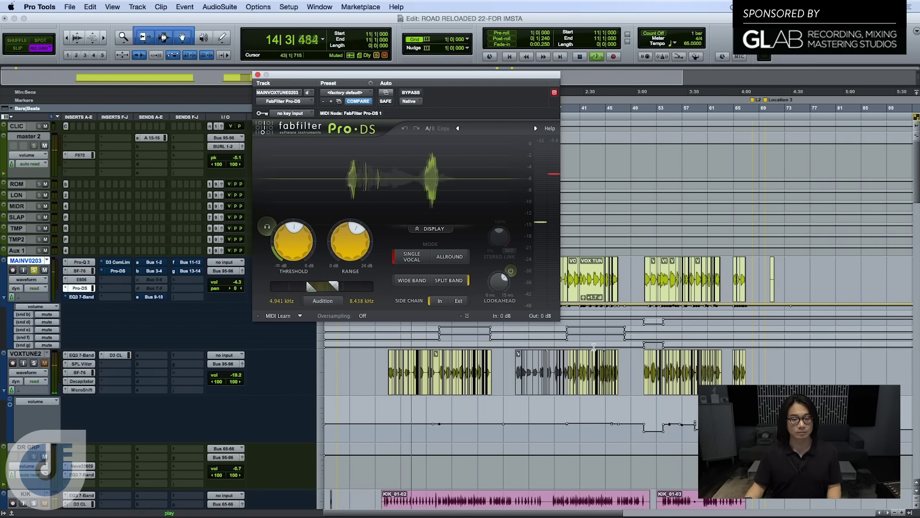
pyautogui.press('space')
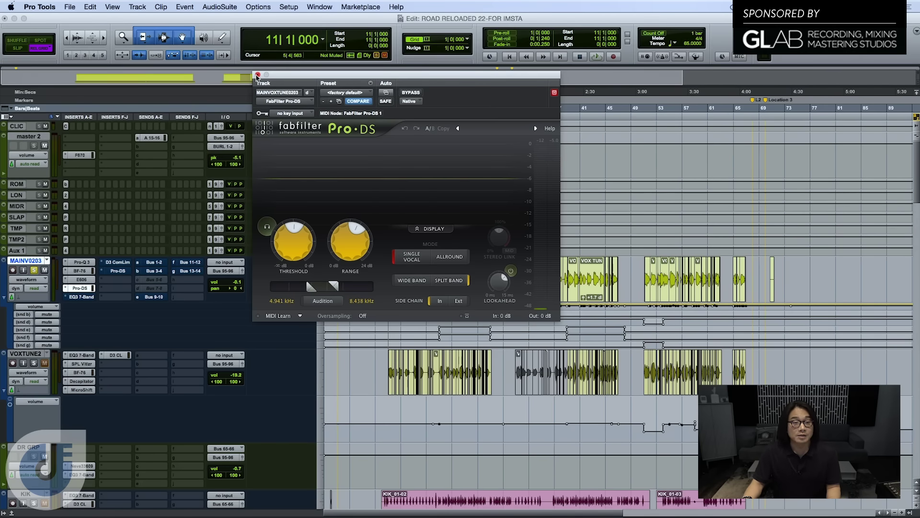
pyautogui.click(257, 76)
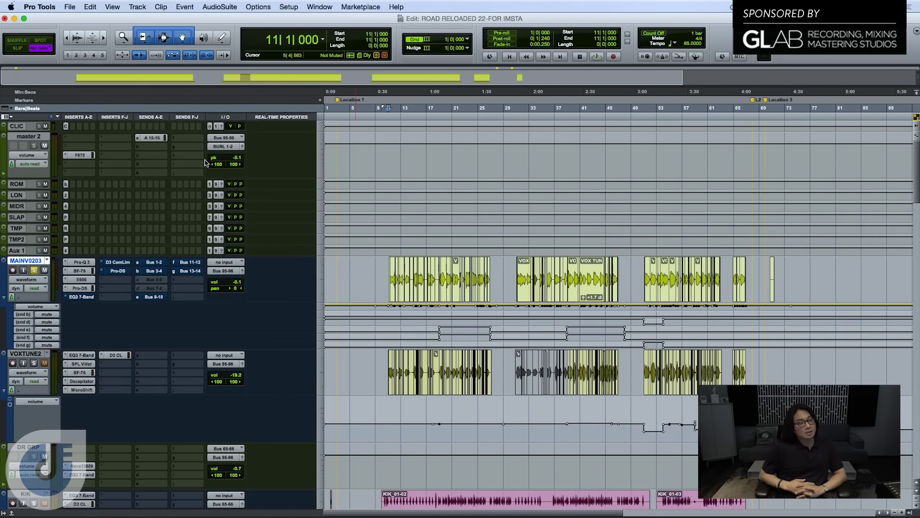
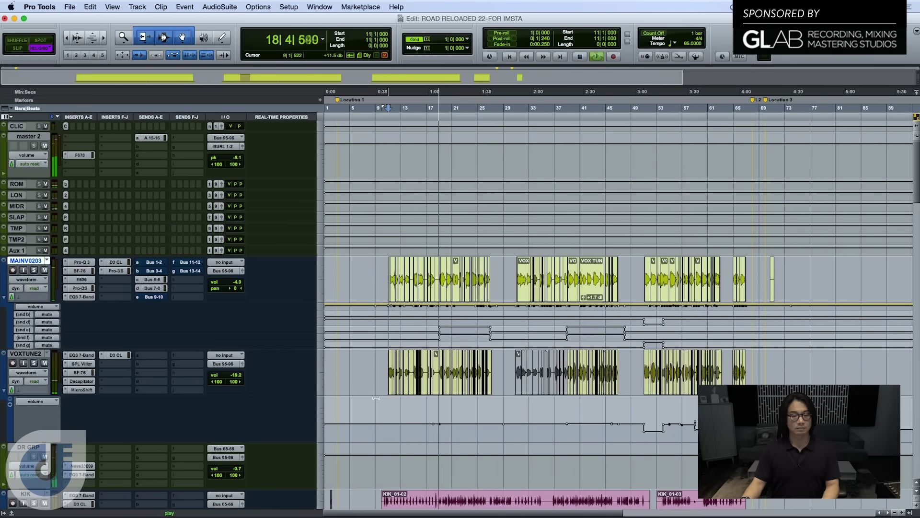
# - Stop the full-mix playback and audition the soloed VOXTUNE2 track on its own from bar 11
pyautogui.press('space')
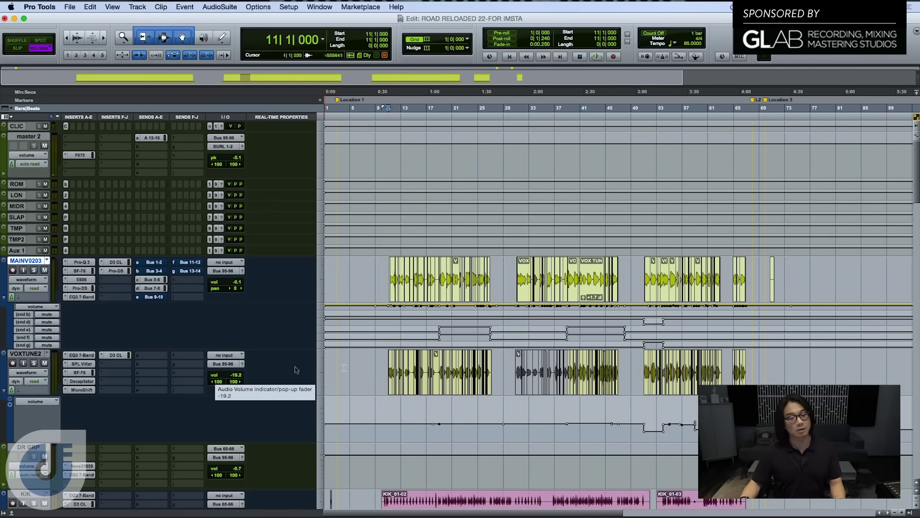
pyautogui.click(388, 419)
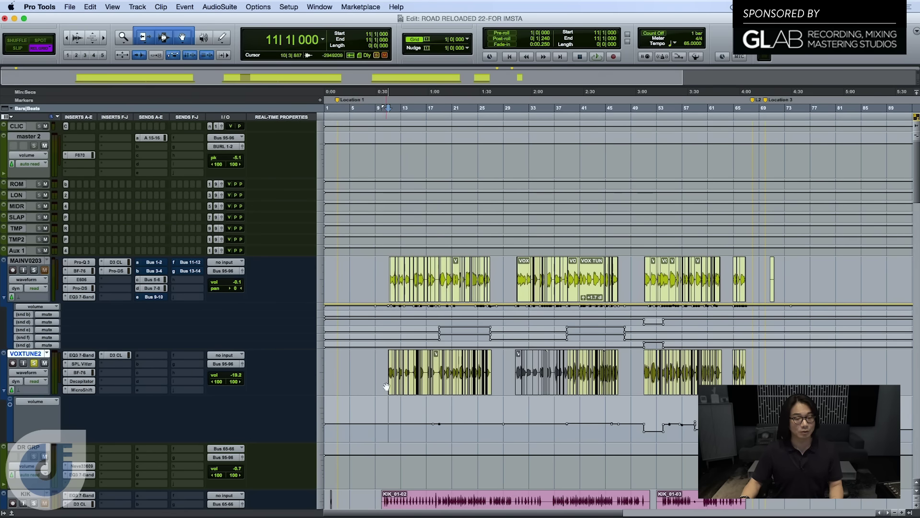
pyautogui.press('space')
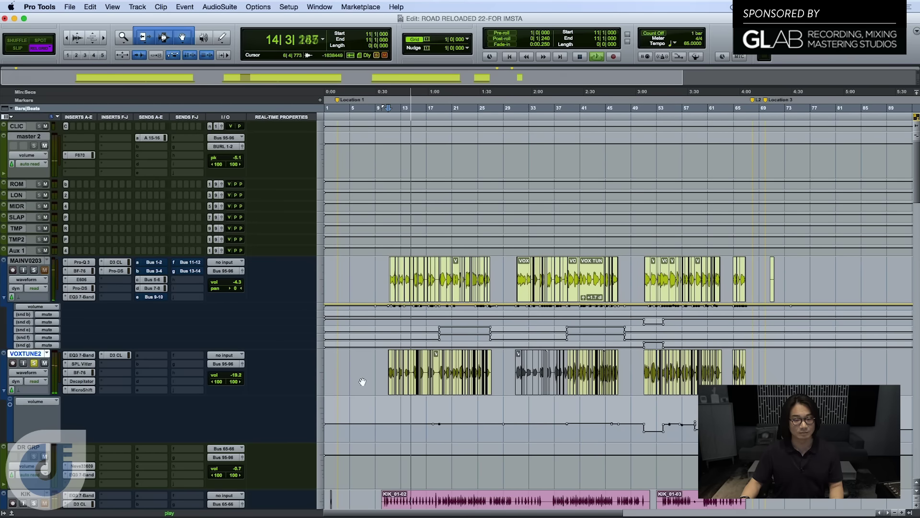
pyautogui.press('space')
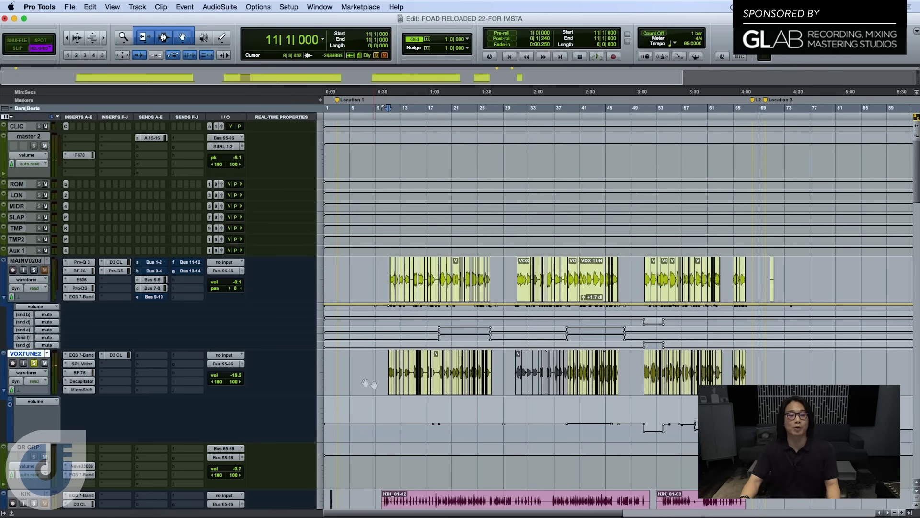
# - Solo the MAINV0203 track alongside VOXTUNE2 and play both vocals together from bar 11
pyautogui.click(33, 270)
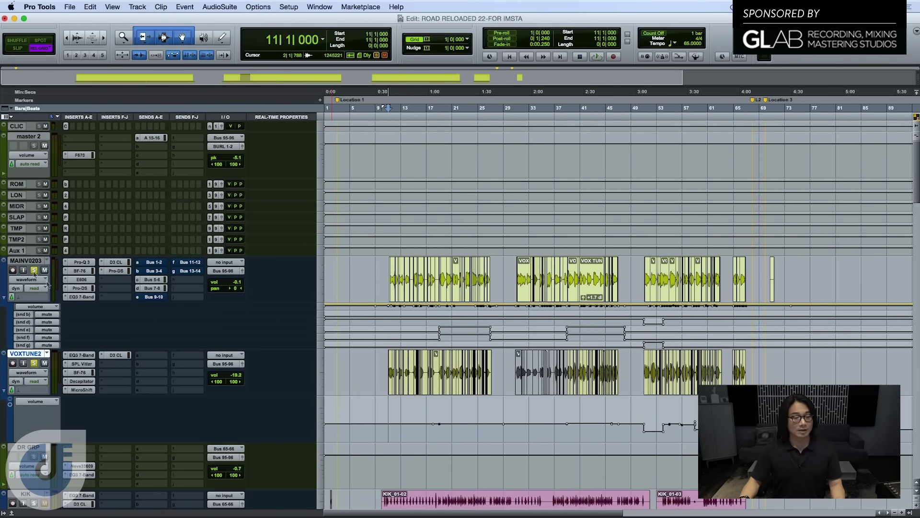
pyautogui.press('space')
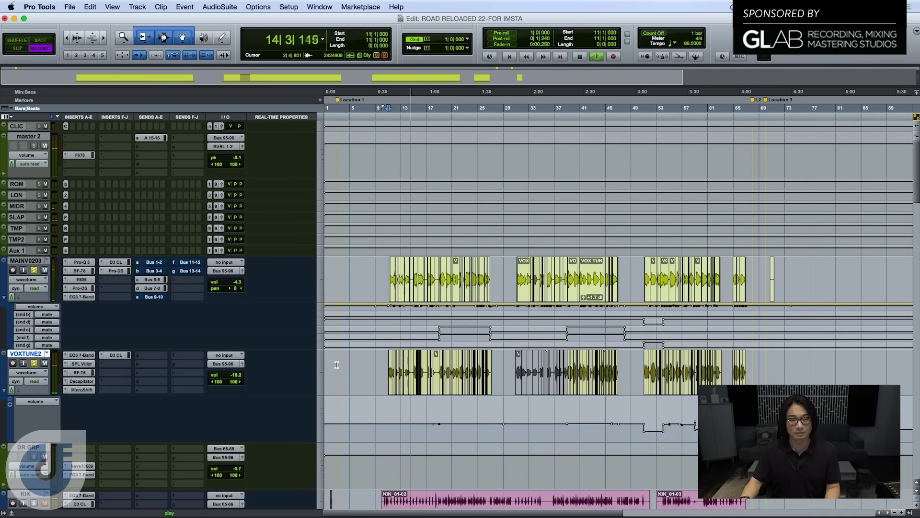
pyautogui.press('space')
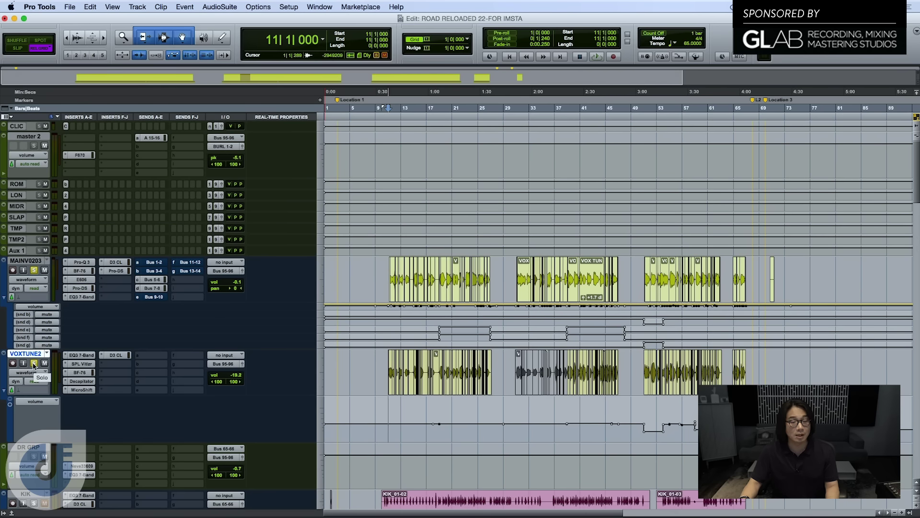
# - Replay the blended vocals and unsolo VOXTUNE2 during playback to compare against the main vocal alone
pyautogui.press('space')
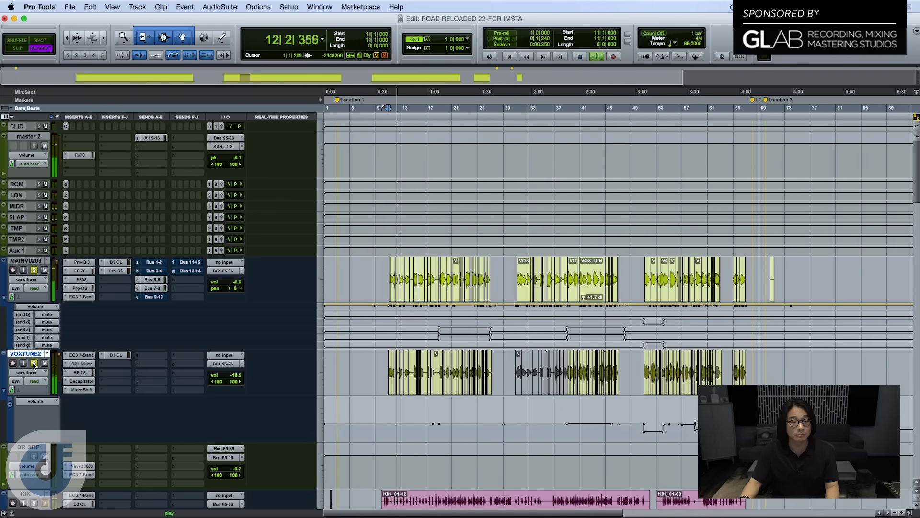
pyautogui.click(34, 363)
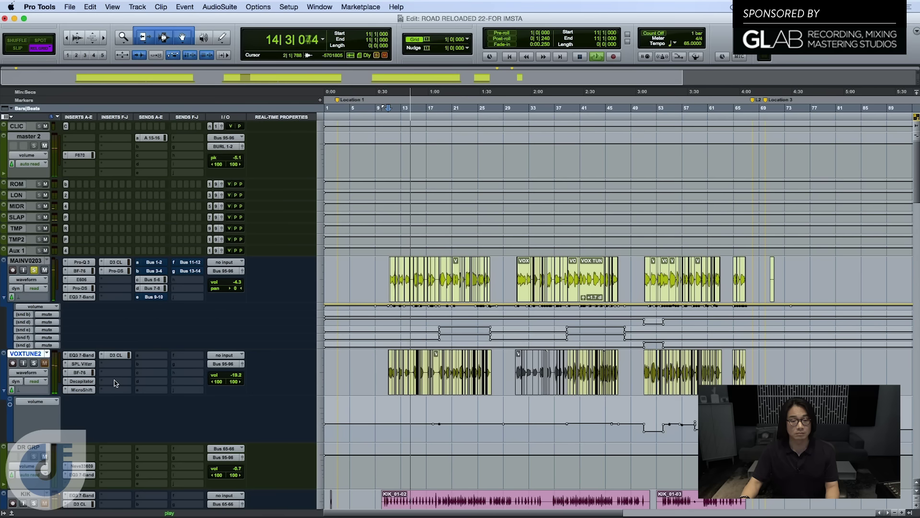
pyautogui.press('space')
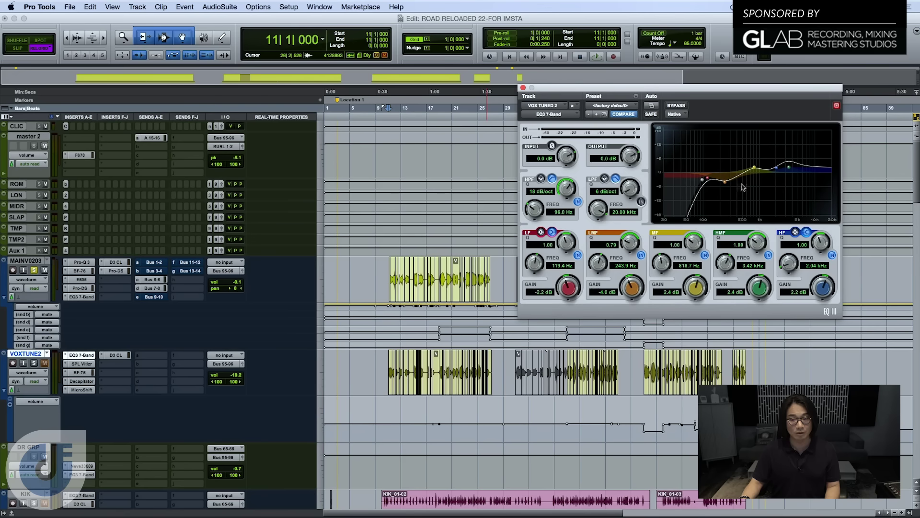
# - Open the SPL Vitalizer insert on VOXTUNE2 and move its window over the middle of the timeline to review its settings
pyautogui.click(82, 367)
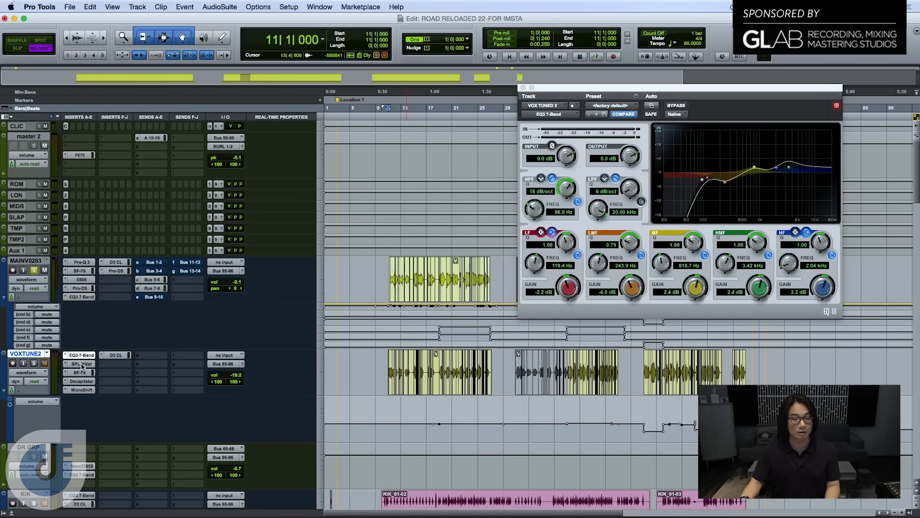
pyautogui.click(82, 365)
pyautogui.moveTo(714, 90); pyautogui.dragTo(525, 184)
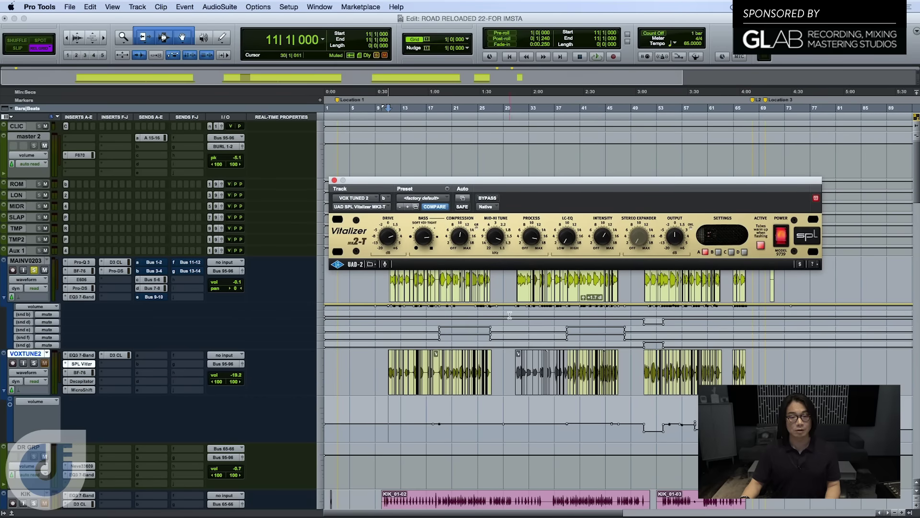
# - Open the BF-76, Decapitator, MicroShift and D3 CL inserts on VOXTUNE2 one after another to review their settings
pyautogui.click(80, 373)
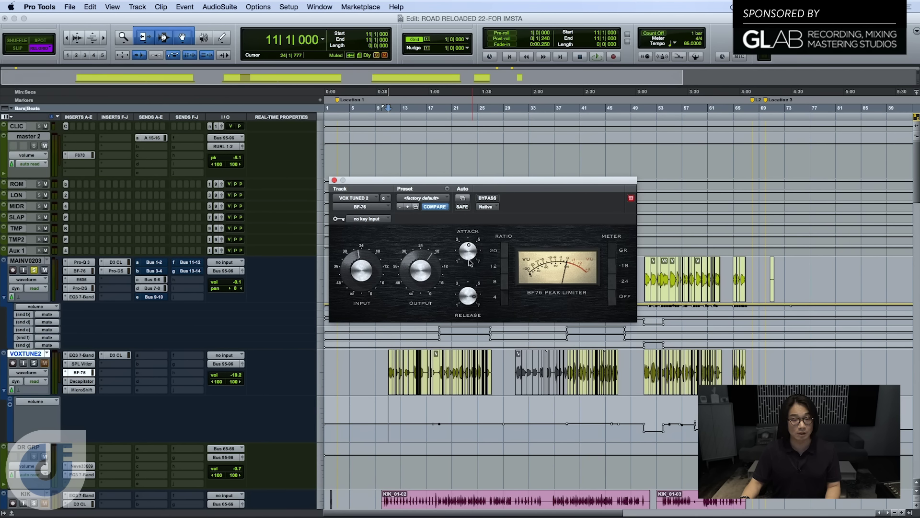
pyautogui.click(81, 381)
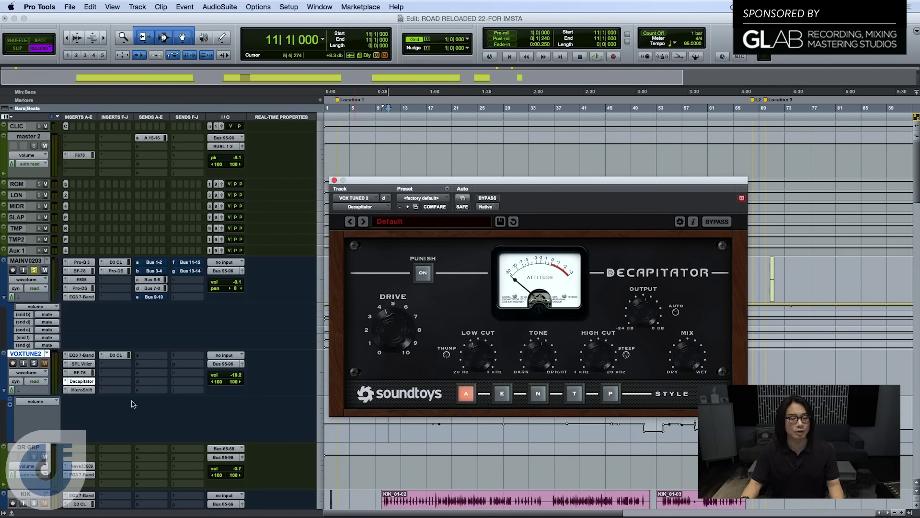
pyautogui.click(85, 391)
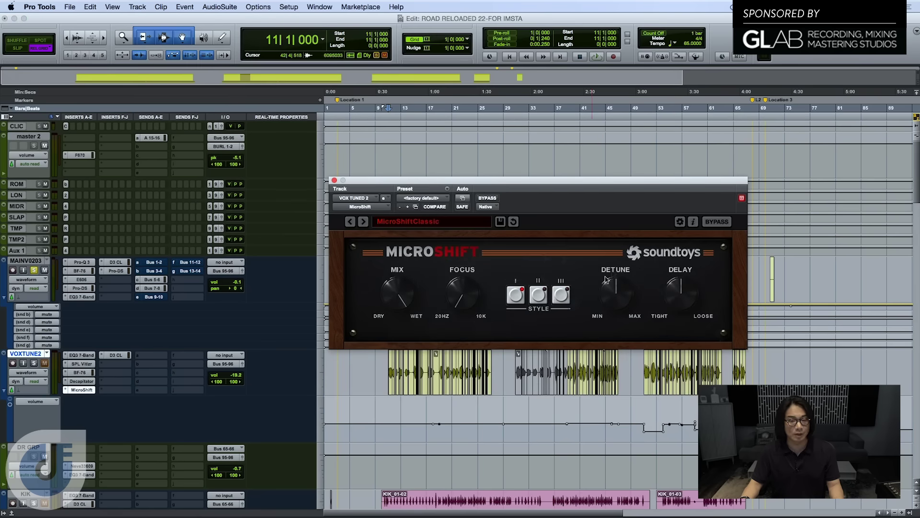
pyautogui.click(115, 355)
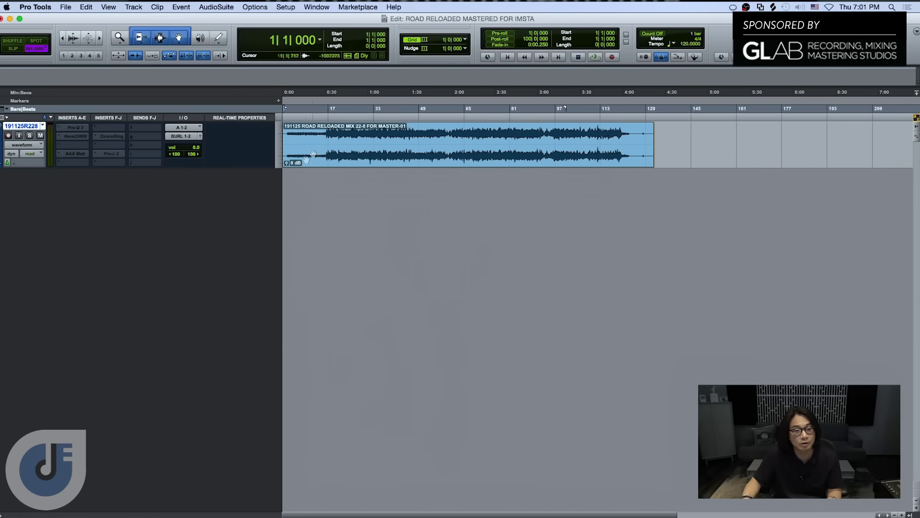
# - Set the playback start to bar 16 in the mastering session and audition the mix with all inserts inactive
pyautogui.click(328, 142)
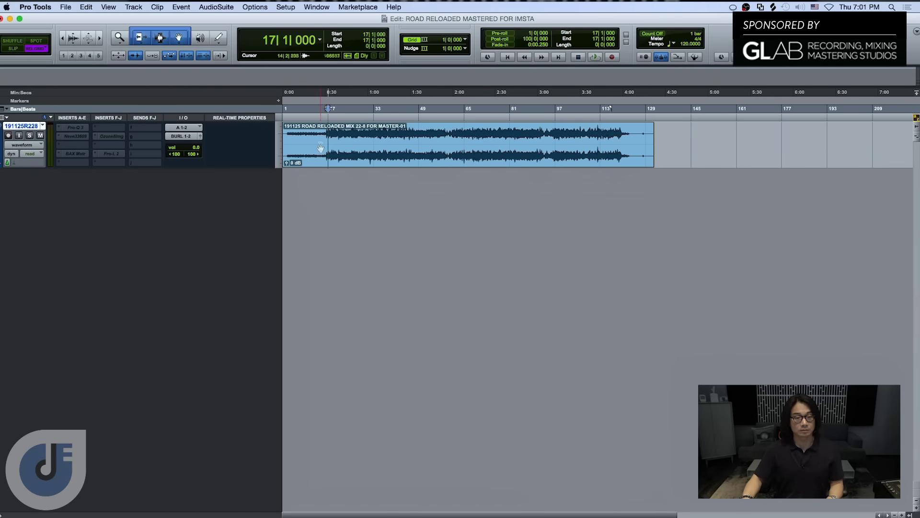
pyautogui.press('-')
pyautogui.press('space')
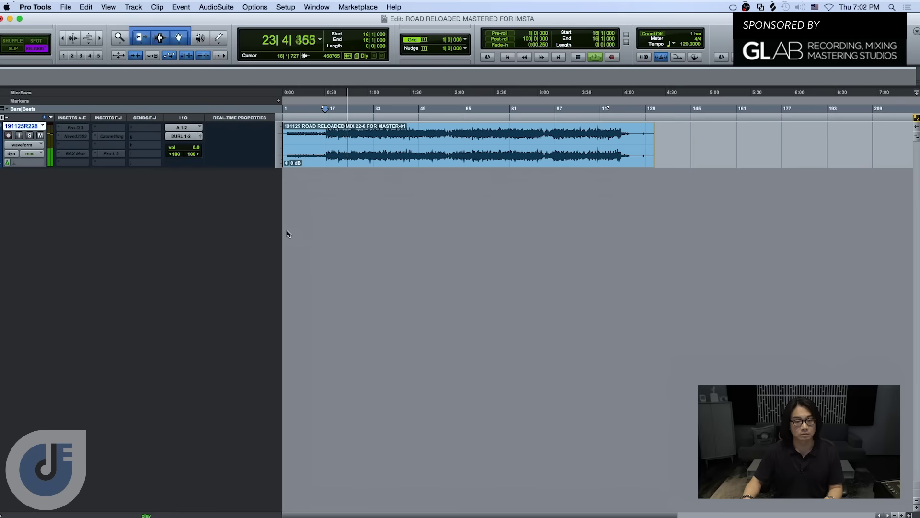
pyautogui.press('space')
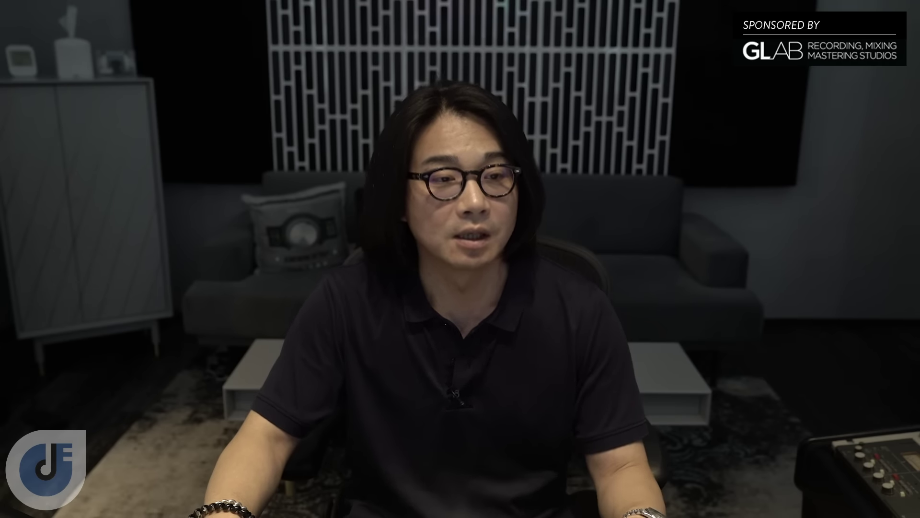
# - Activate and open the Pro-Q 3 insert on the mix track, shift its window up, and audition the equalised mix from bar 16
pyautogui.click(77, 126)
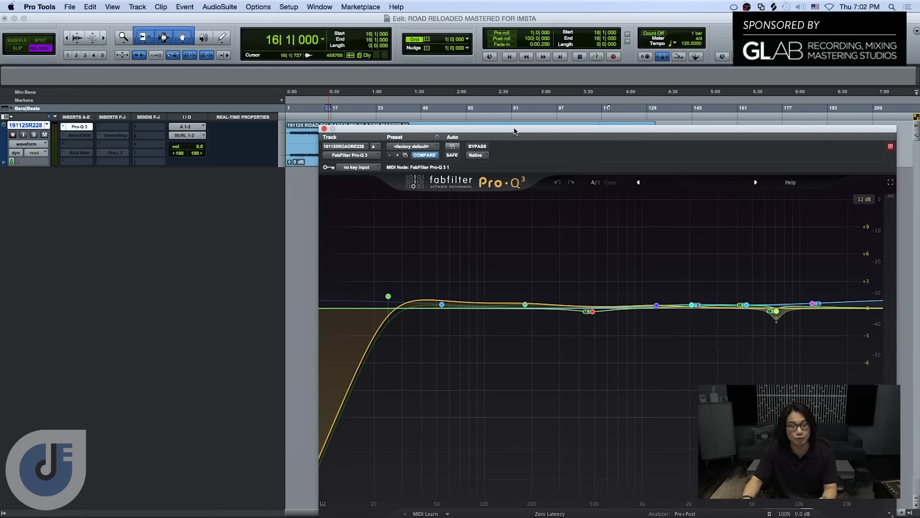
pyautogui.moveTo(514, 130); pyautogui.dragTo(452, 85)
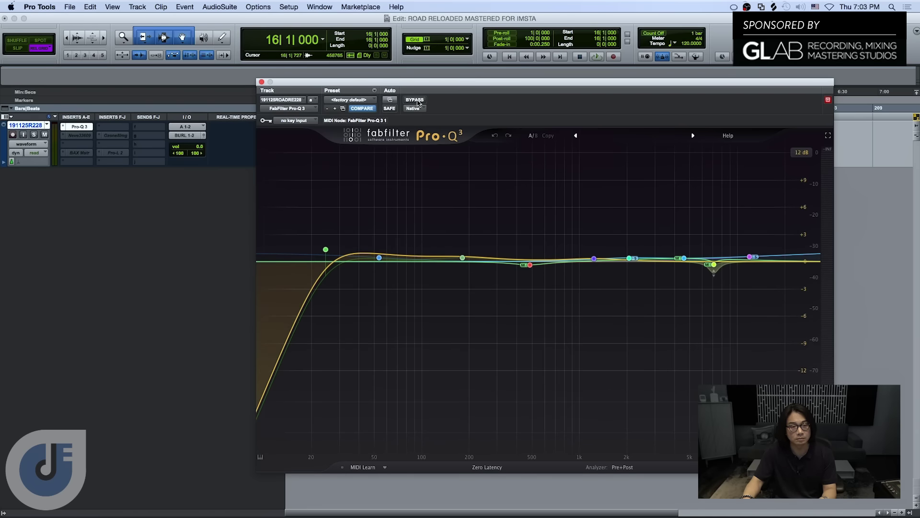
pyautogui.press('space')
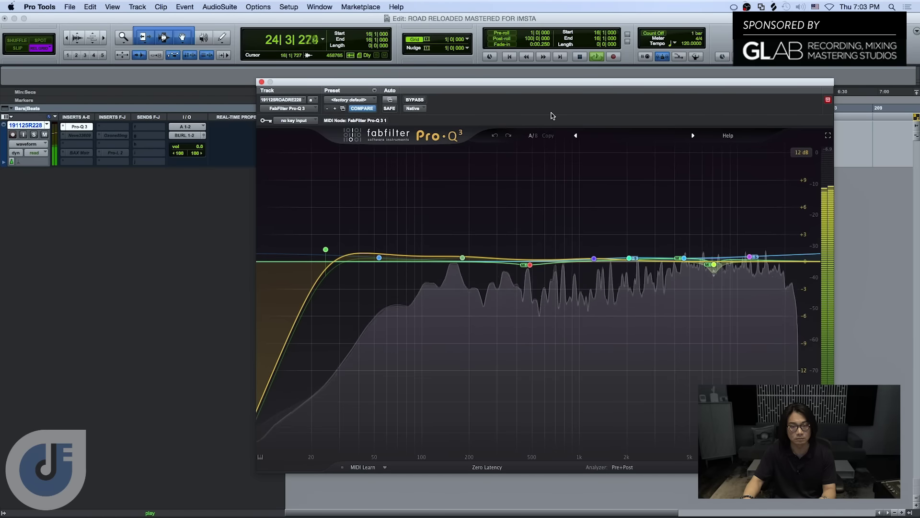
pyautogui.press('space')
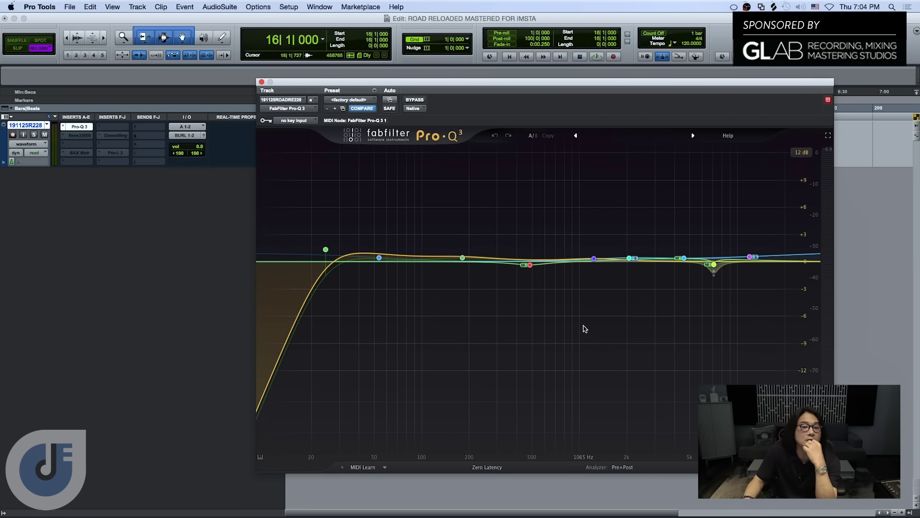
# - Inspect the Pro-Q 3 band settings, bypass the EQ, and audition the mix from bar 16
pyautogui.moveTo(534, 269)
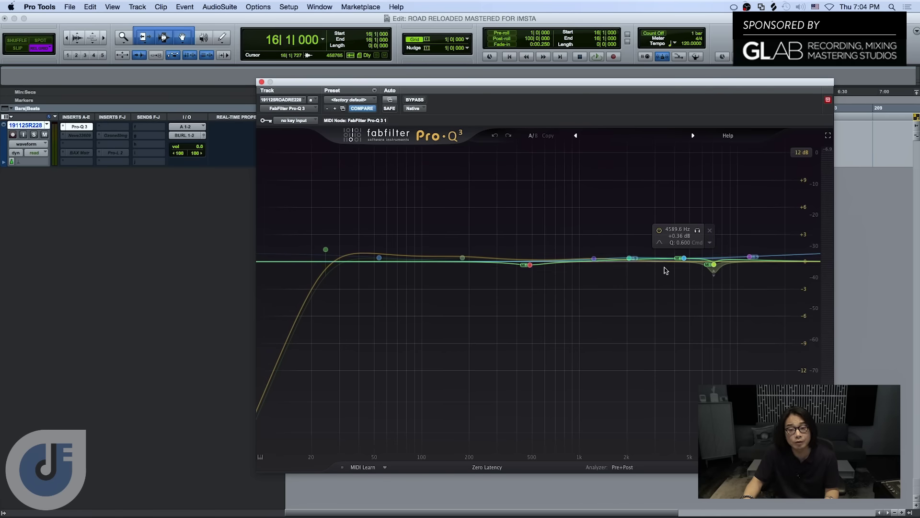
pyautogui.moveTo(632, 261)
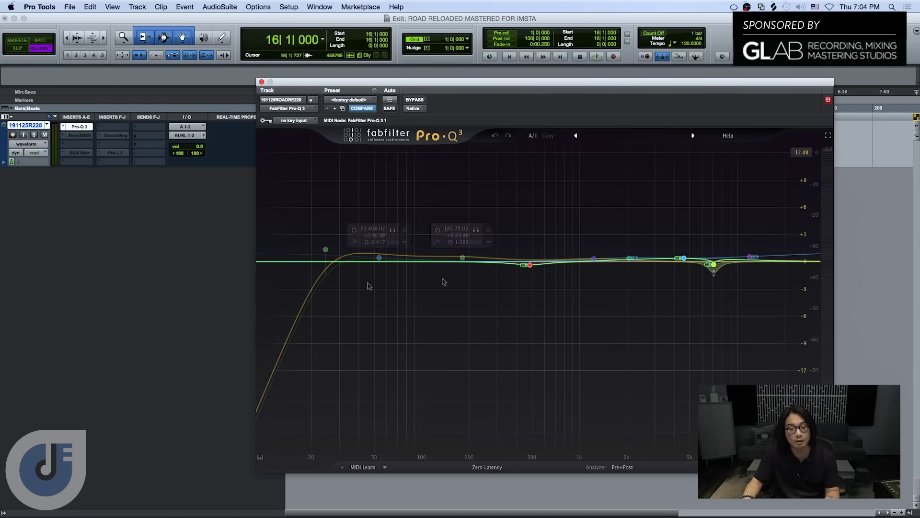
pyautogui.click(414, 100)
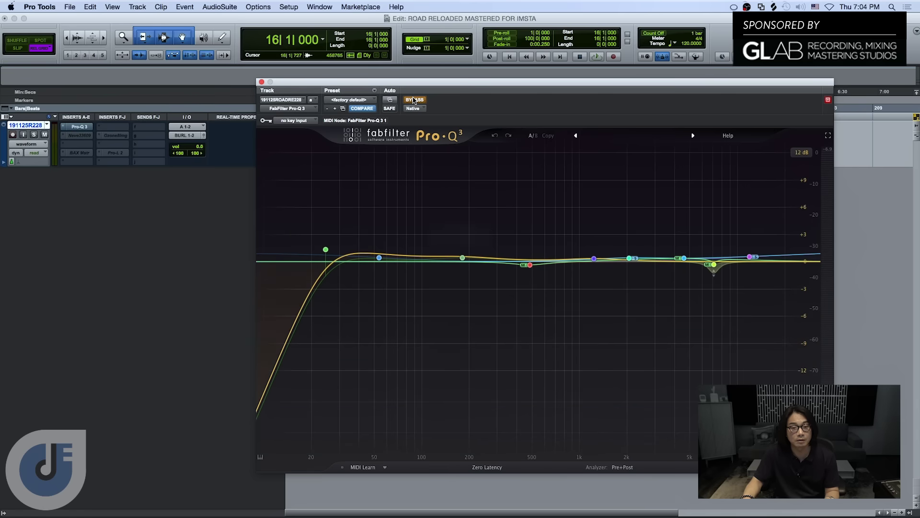
pyautogui.press('space')
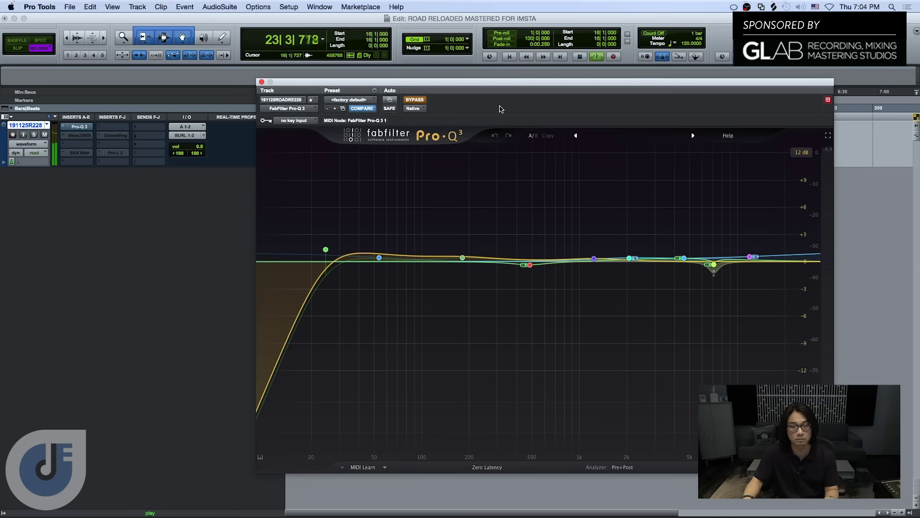
pyautogui.press('space')
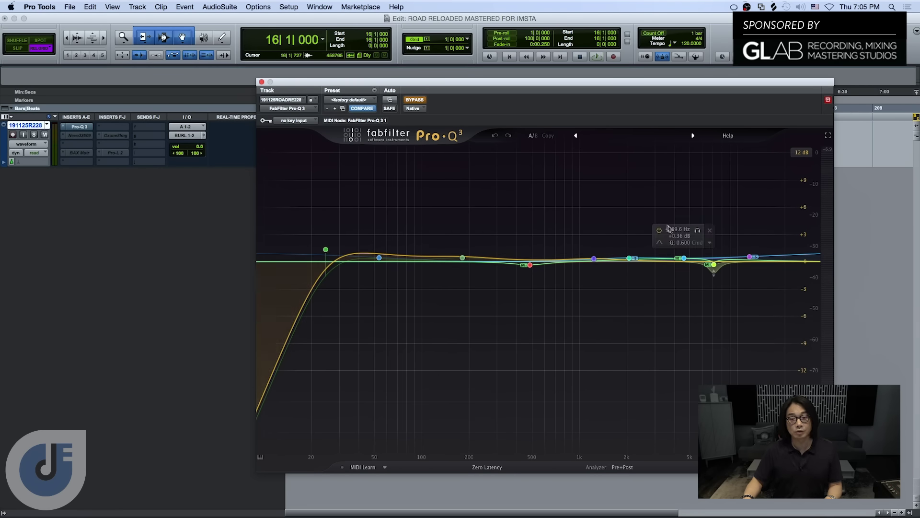
# - Review the Pro-Q 3 boost near 4.6 kHz and select the narrow cut near 7 kHz to examine its settings
pyautogui.moveTo(686, 281)
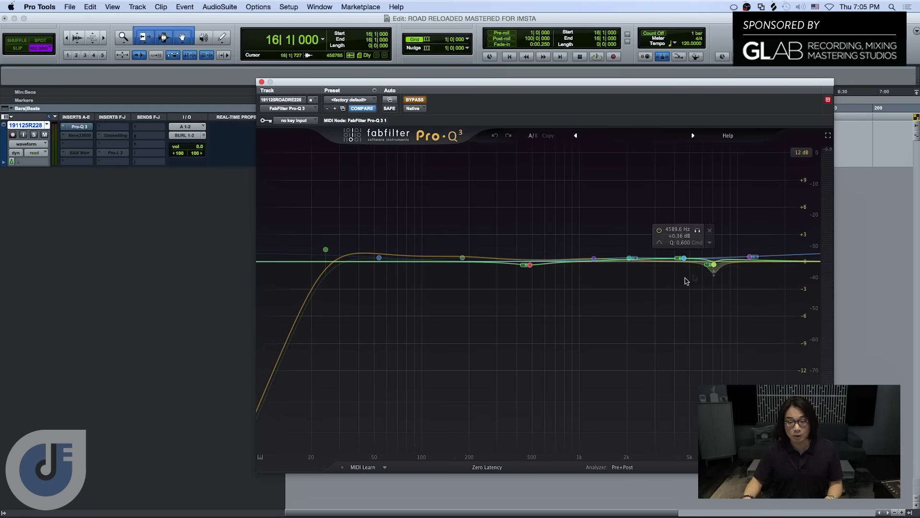
pyautogui.click(714, 267)
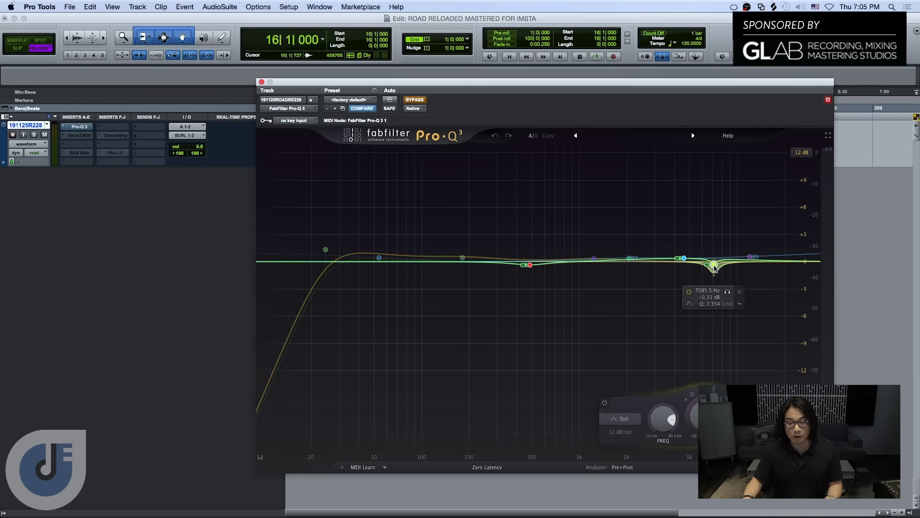
pyautogui.moveTo(663, 418)
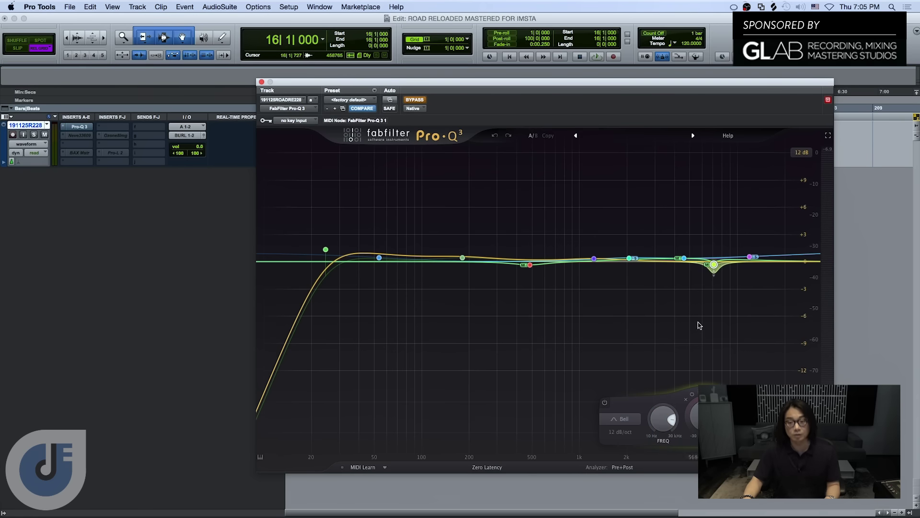
pyautogui.moveTo(700, 263)
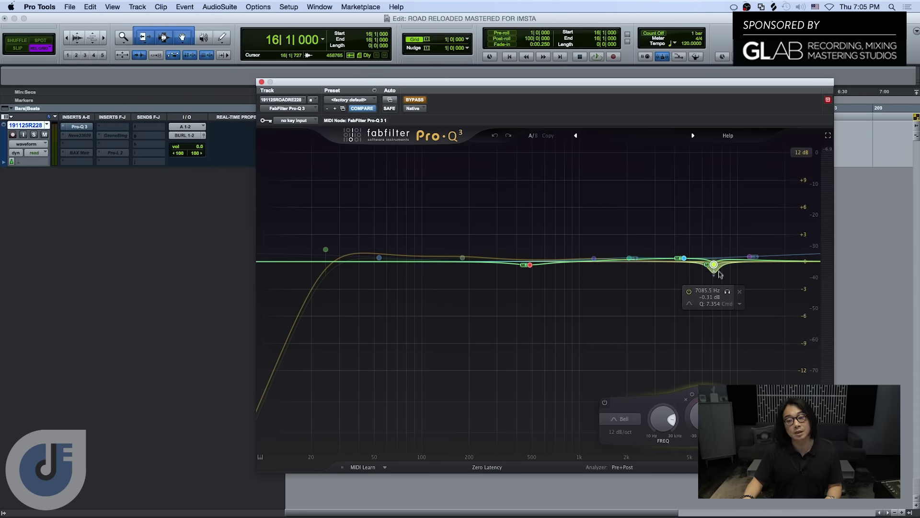
# - Take Pro-Q 3 out of bypass and replay the mix from bar 16 while watching the EQ analyzer
pyautogui.click(414, 99)
pyautogui.press('space')
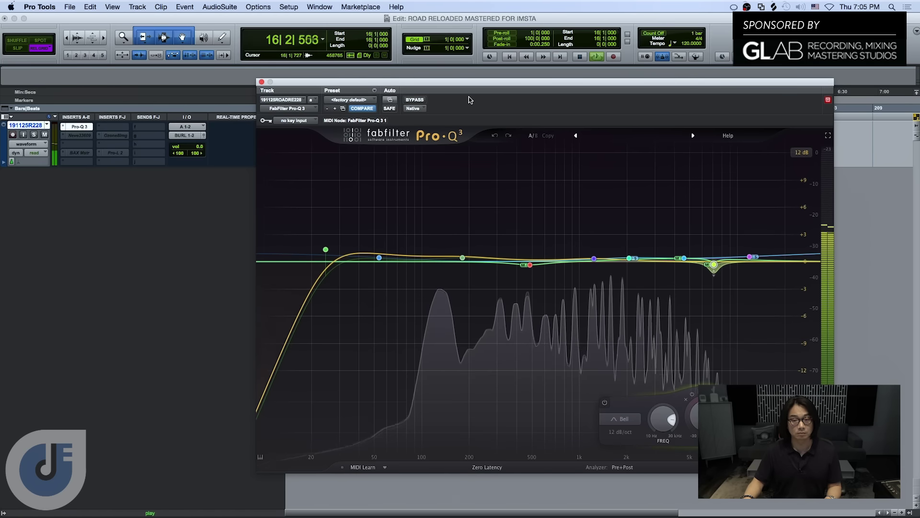
pyautogui.moveTo(697, 224)
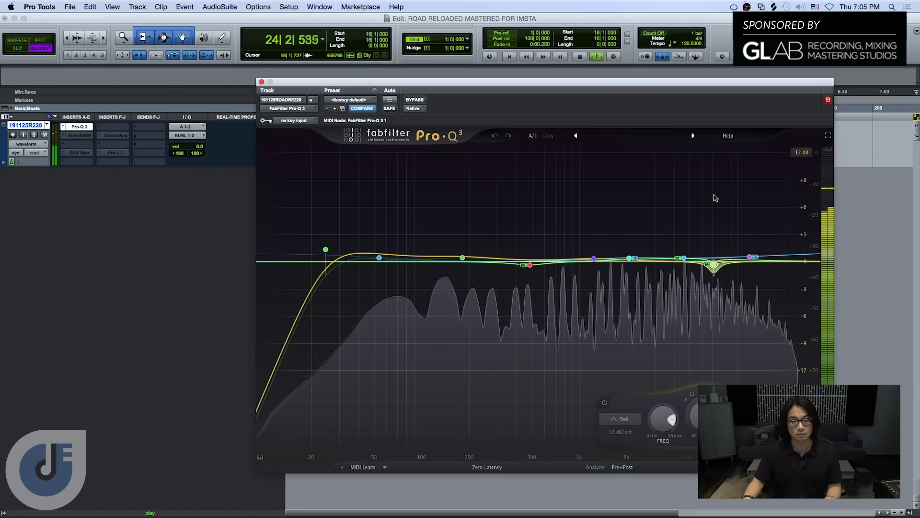
pyautogui.press('space')
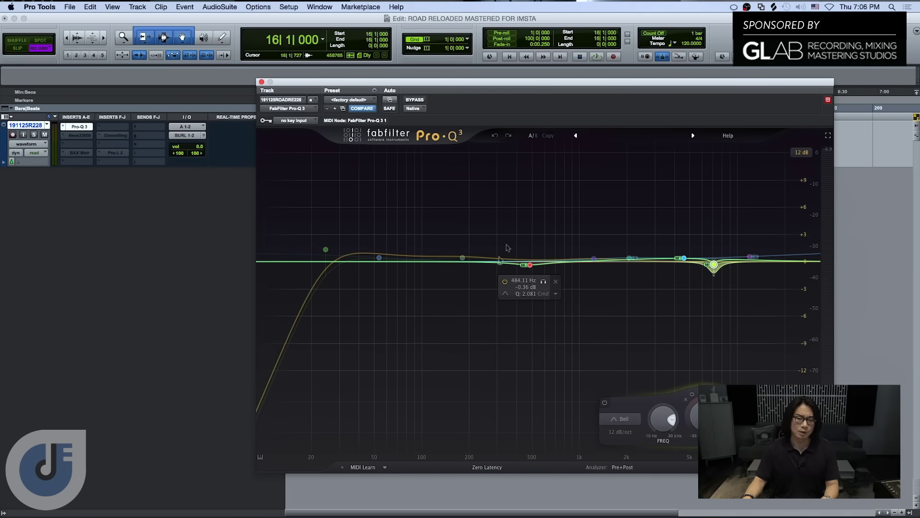
# - Select the cut band near 484 Hz to examine its frequency setting, and close the Pro-Q 3 window
pyautogui.click(530, 264)
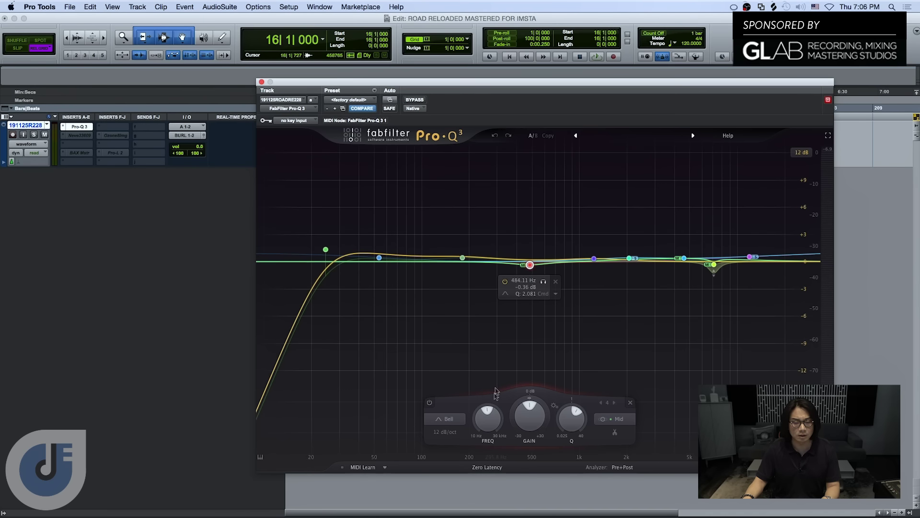
pyautogui.moveTo(488, 421)
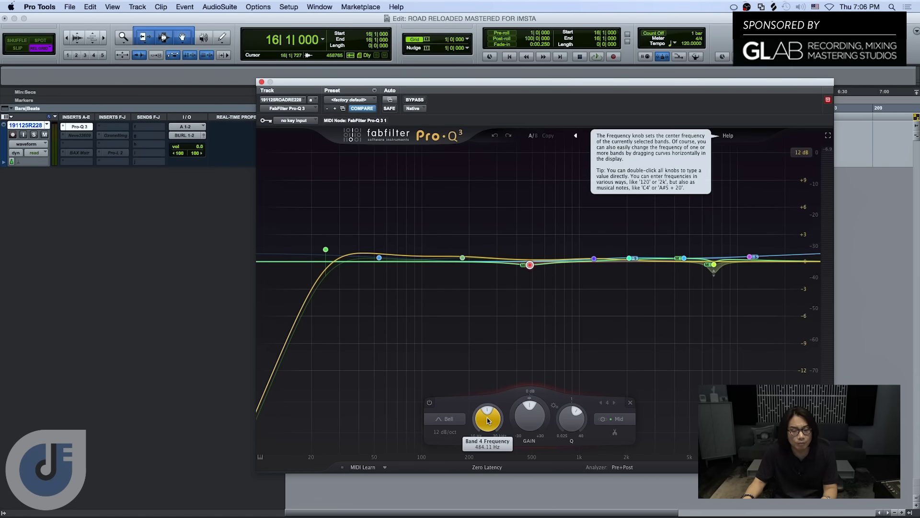
pyautogui.moveTo(530, 268)
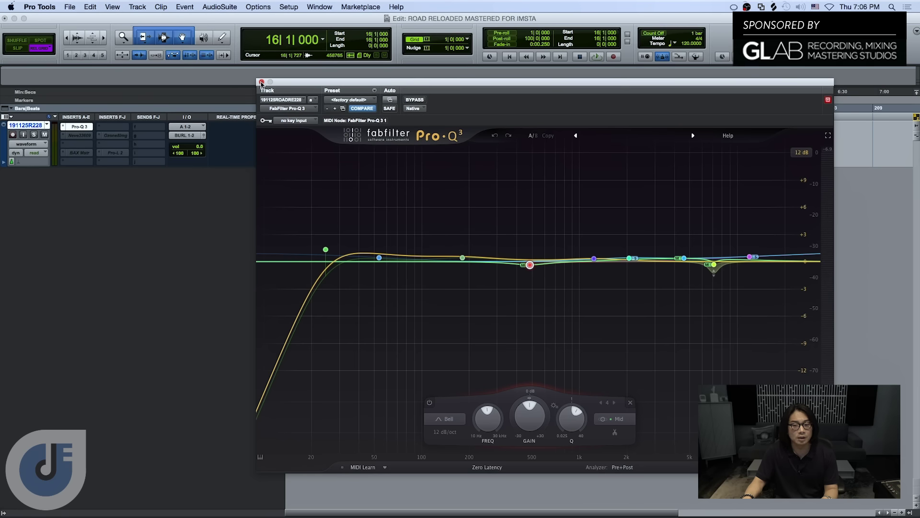
pyautogui.moveTo(732, 312)
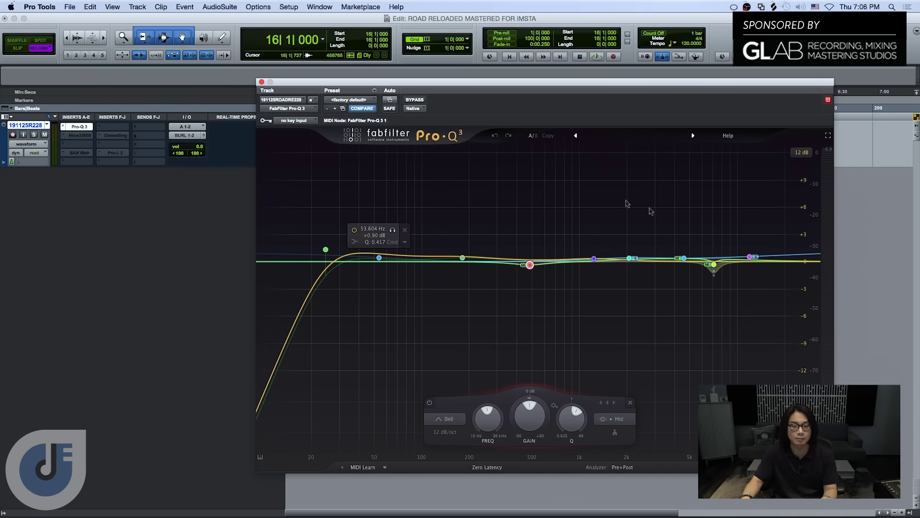
pyautogui.click(262, 82)
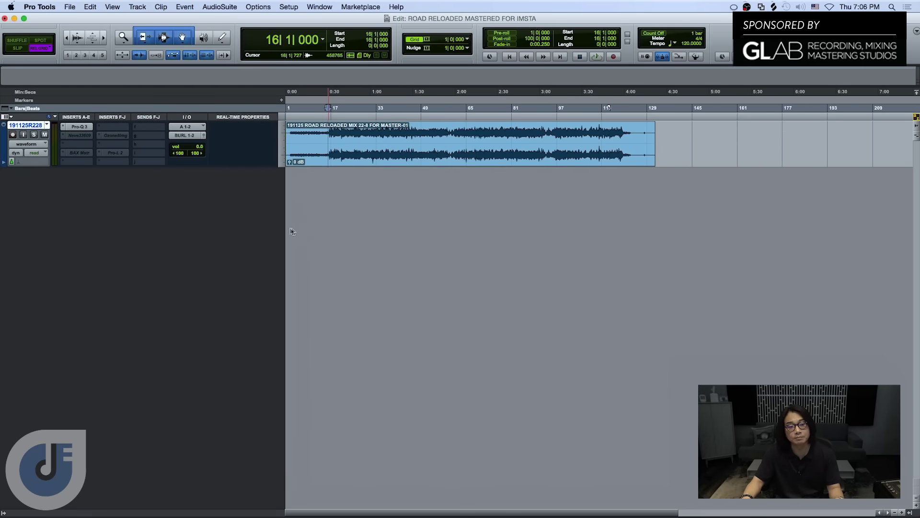
# - Activate and open the UAD Neve 33609 insert below the mix clip, and compare it against bypass from bar 16
pyautogui.click(74, 136)
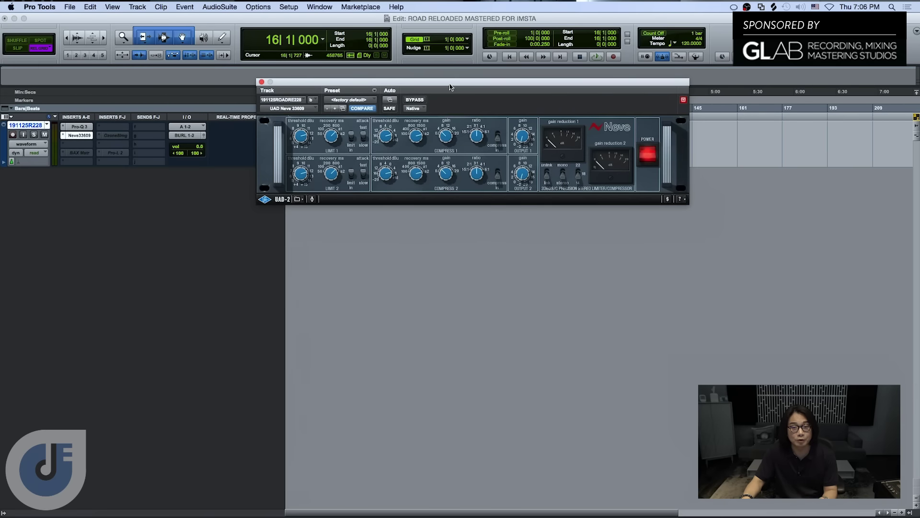
pyautogui.moveTo(451, 86); pyautogui.dragTo(522, 192)
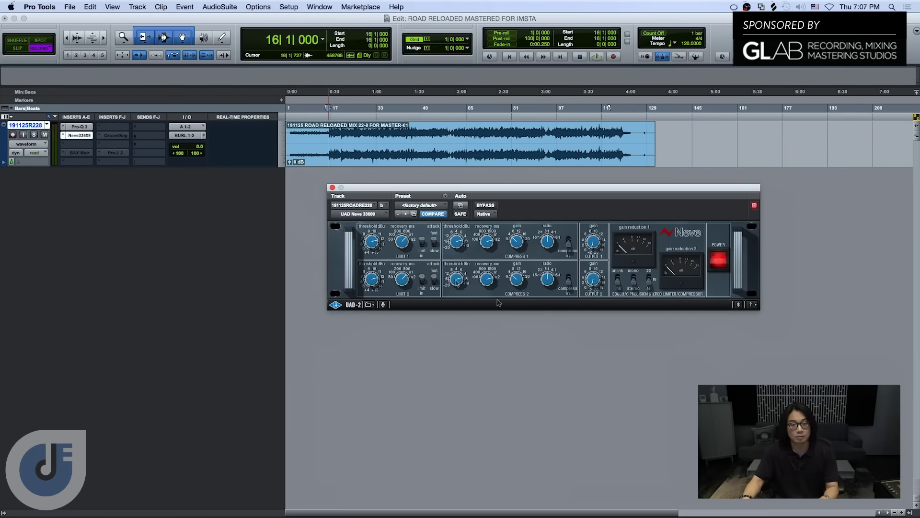
pyautogui.click(483, 207)
pyautogui.press('space')
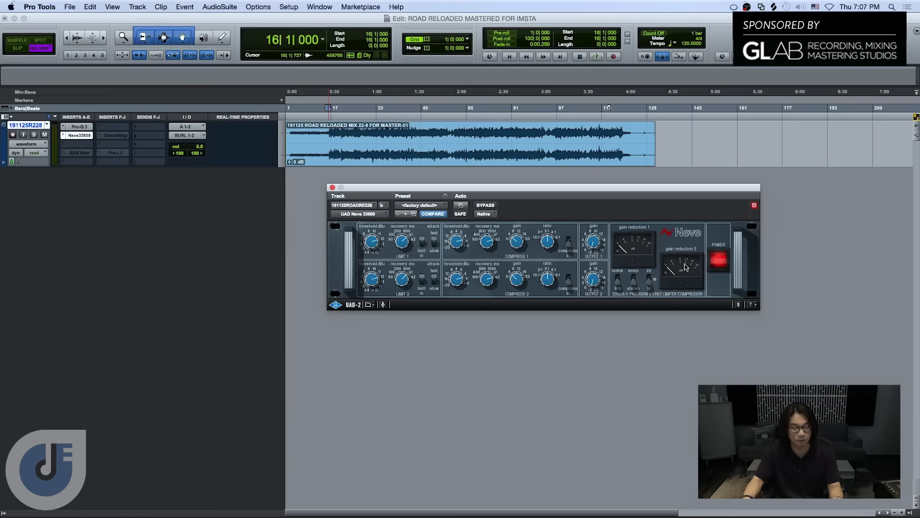
pyautogui.press('space')
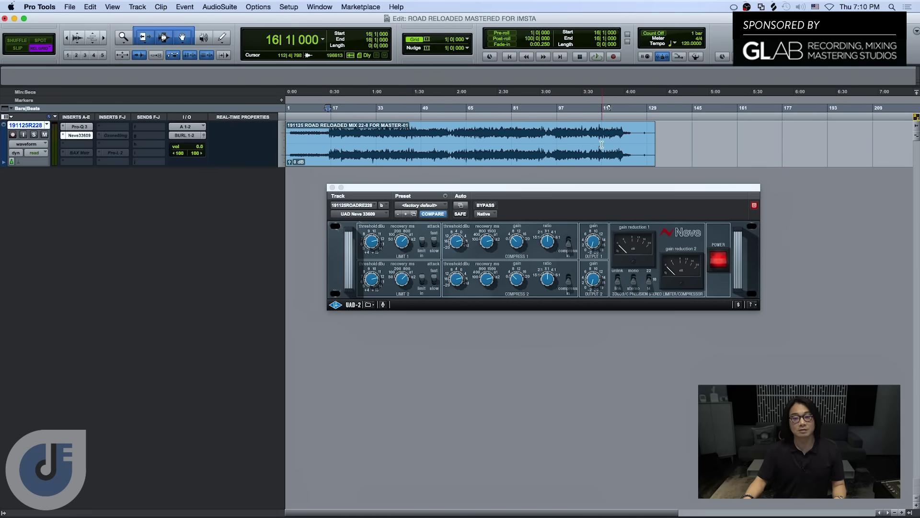
# - Set the playback start to bar 96 and audition the mix while watching the Neve 33609 gain reduction meters
pyautogui.click(553, 137)
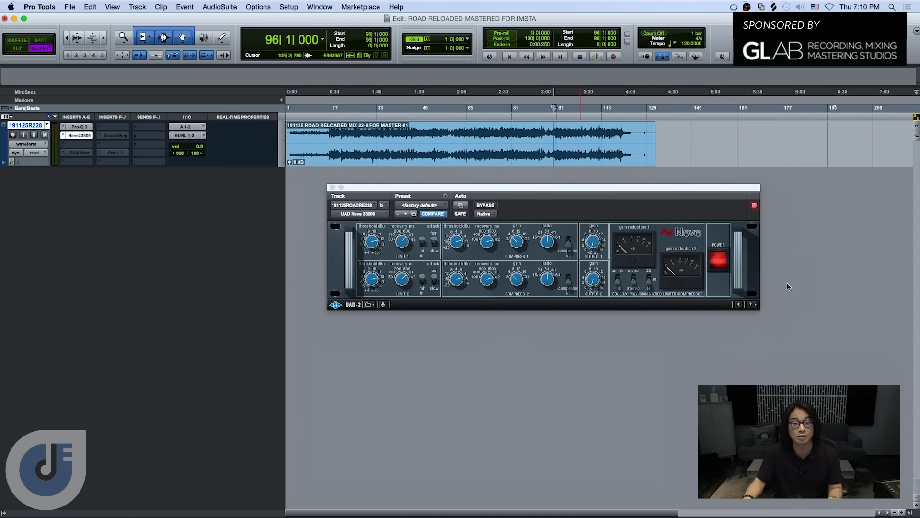
pyautogui.press('space')
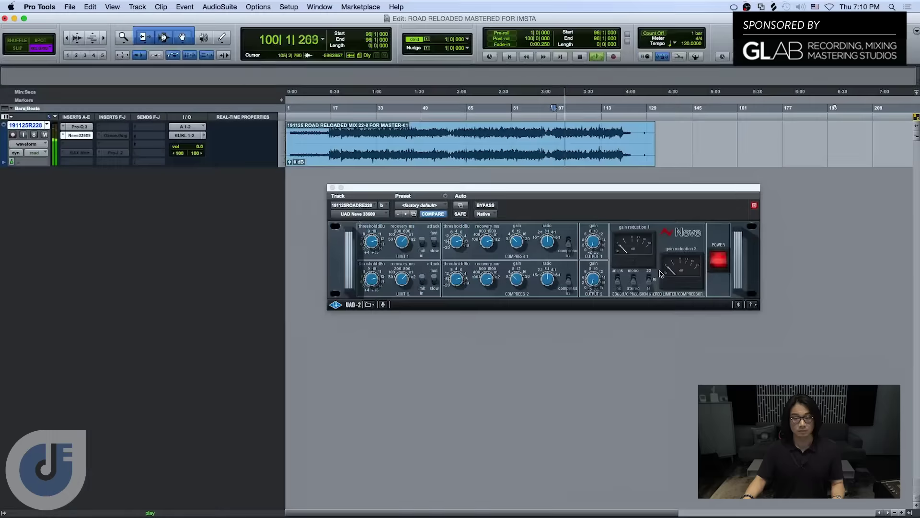
pyautogui.press('space')
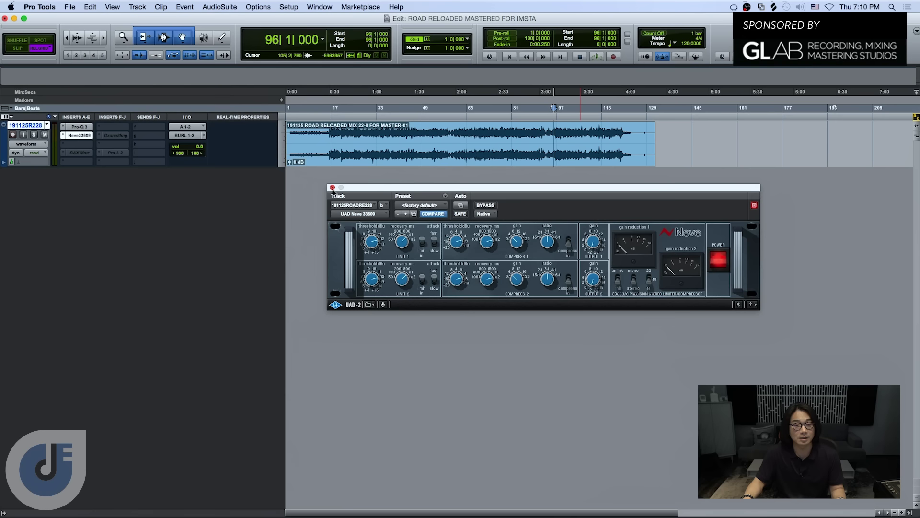
# - Return the playback start to bar 16 on the mix clip and close the Neve 33609 window
pyautogui.click(328, 139)
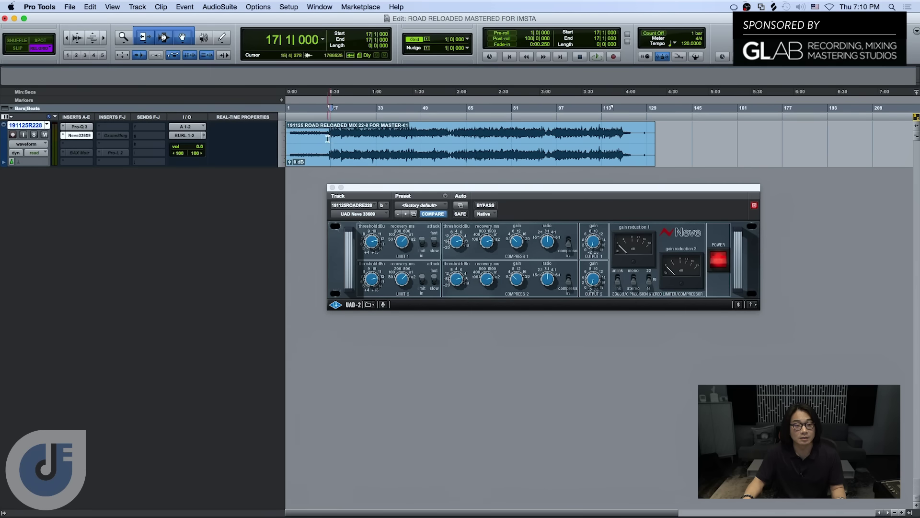
pyautogui.click(332, 187)
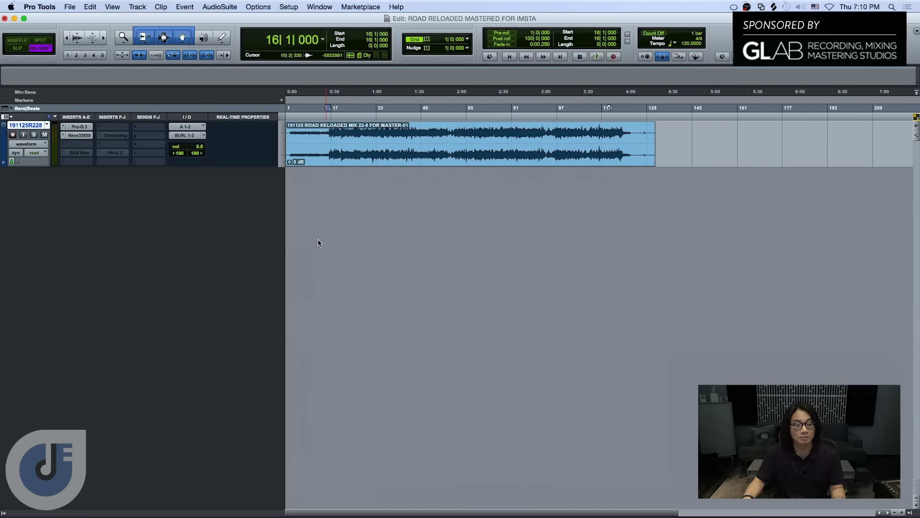
# - Activate and open the UAD Dangerous BAX EQ Master insert, and compare bypassed and processed playback from bar 16
pyautogui.click(79, 153)
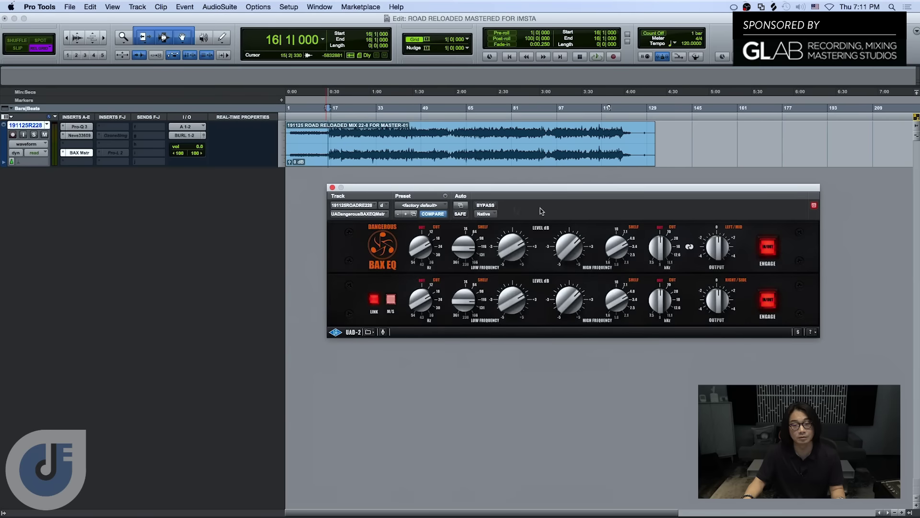
pyautogui.moveTo(523, 187); pyautogui.dragTo(508, 214)
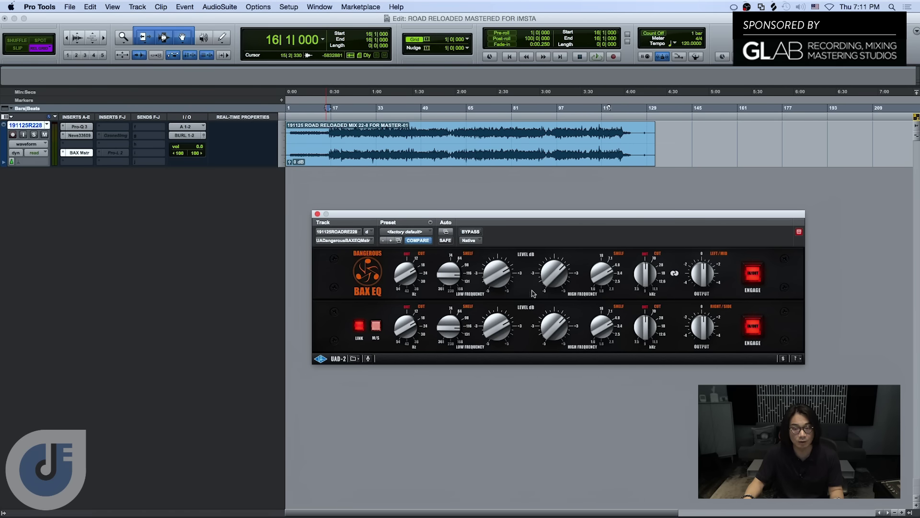
pyautogui.click(476, 233)
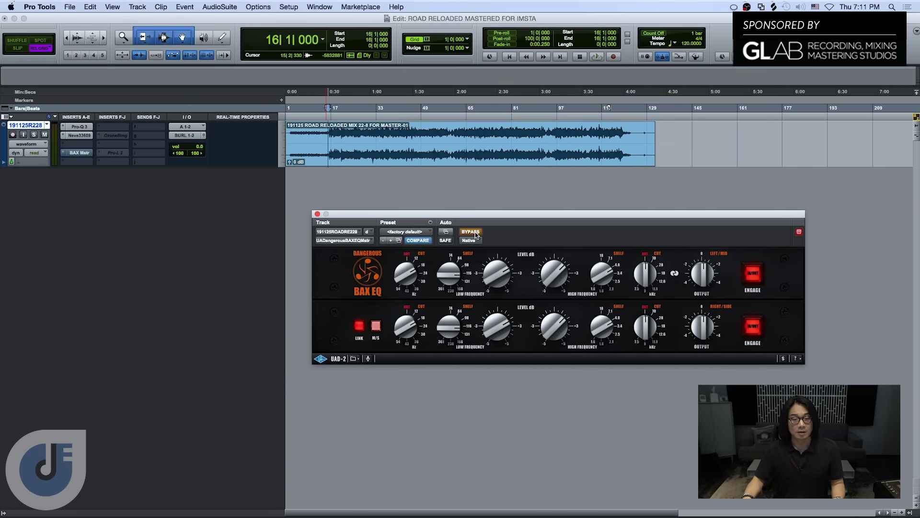
pyautogui.press('space')
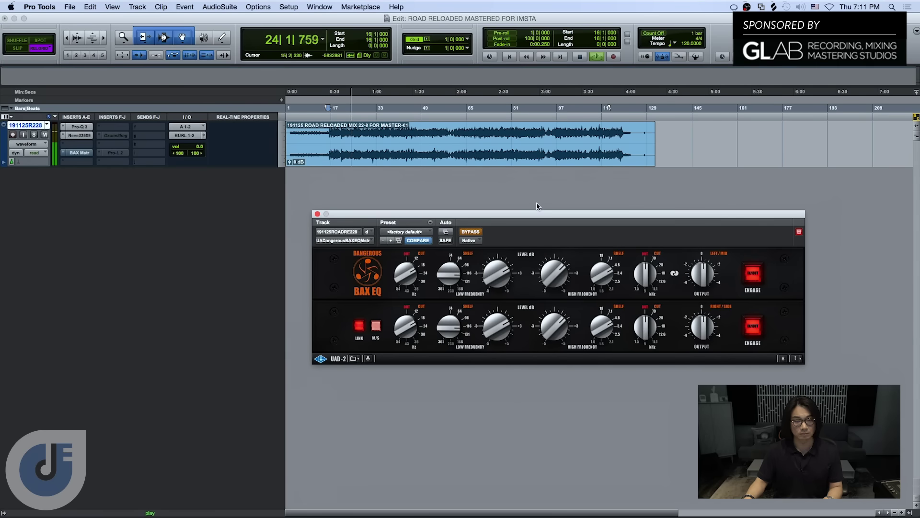
pyautogui.press('space')
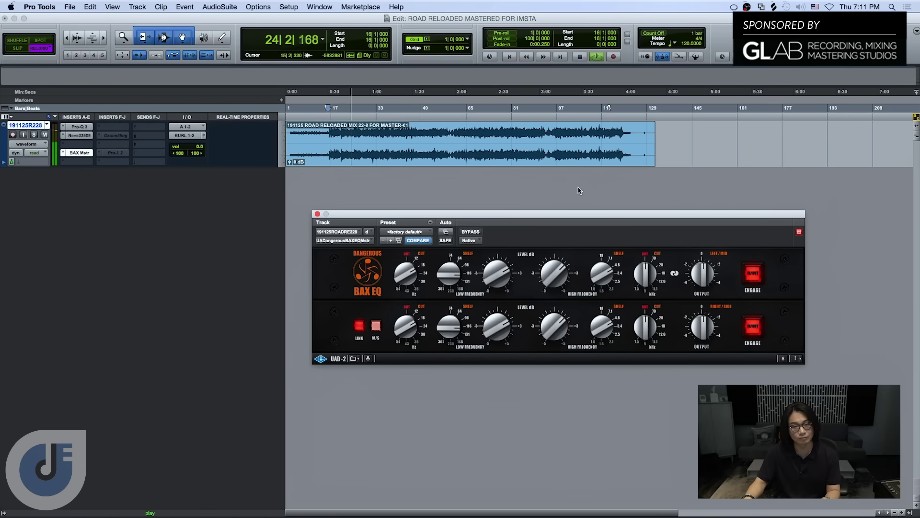
pyautogui.press('space')
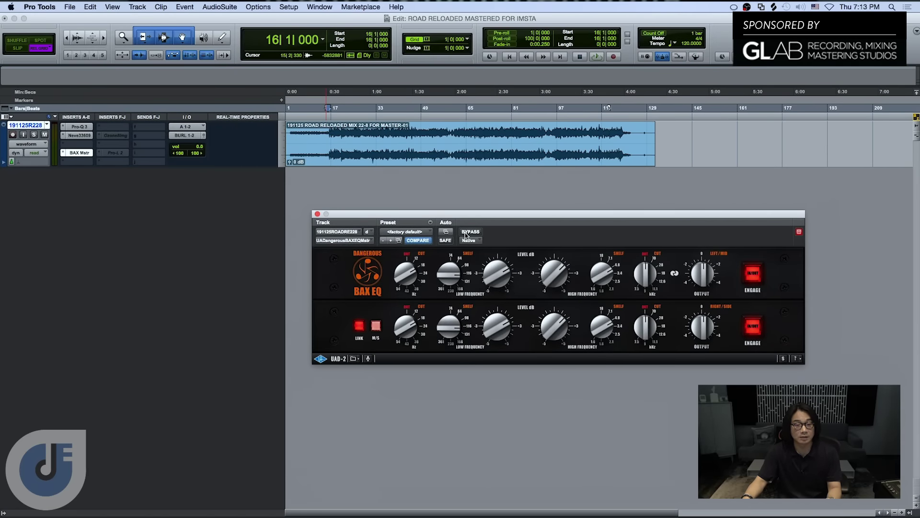
# - Repeat the BAX EQ comparison with short bypassed and processed playbacks from bar 16, and close its window
pyautogui.click(465, 233)
pyautogui.press('space')
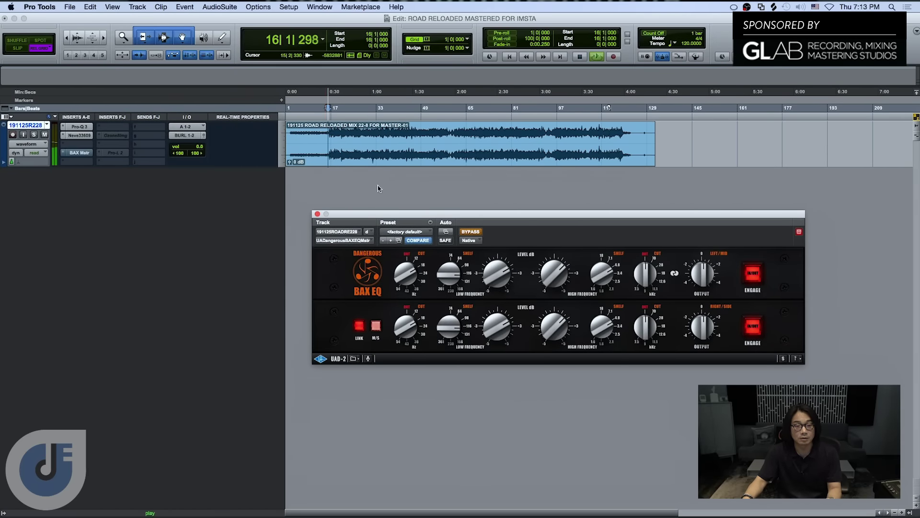
pyautogui.click(470, 232)
pyautogui.press('space')
pyautogui.press('space')
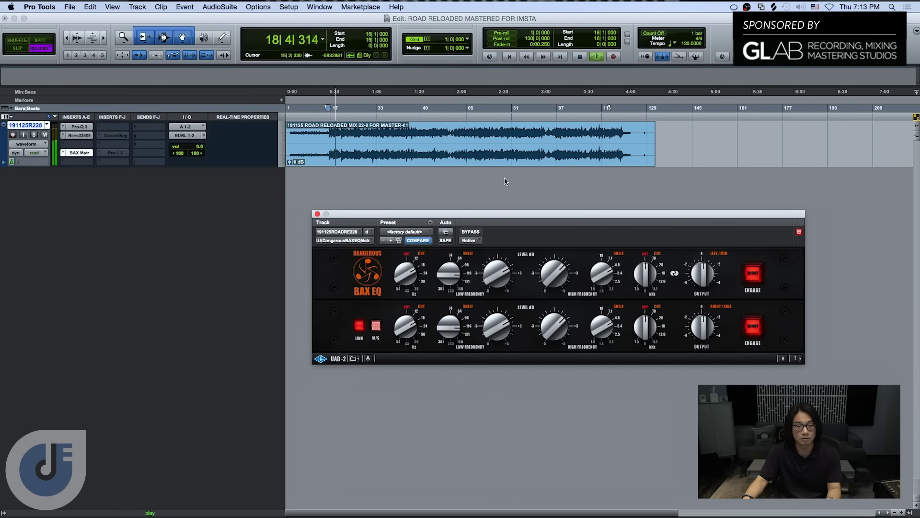
pyautogui.press('space')
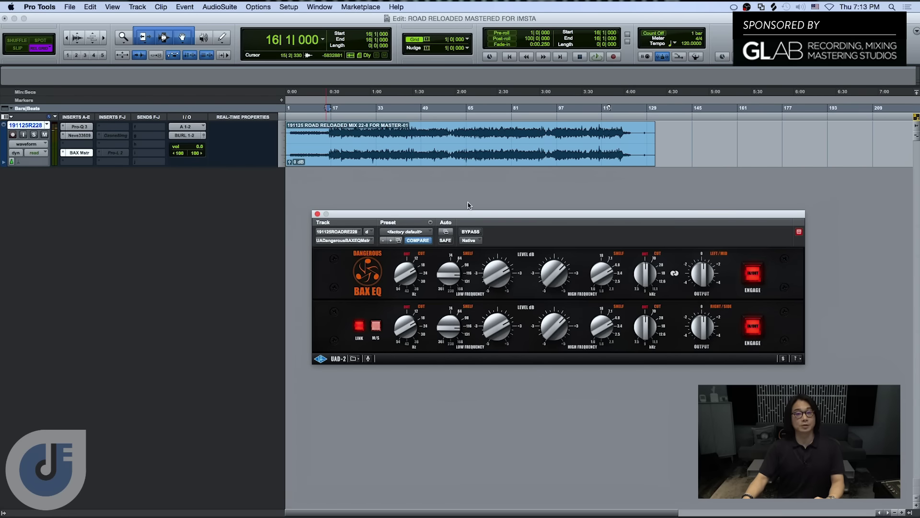
pyautogui.click(77, 153)
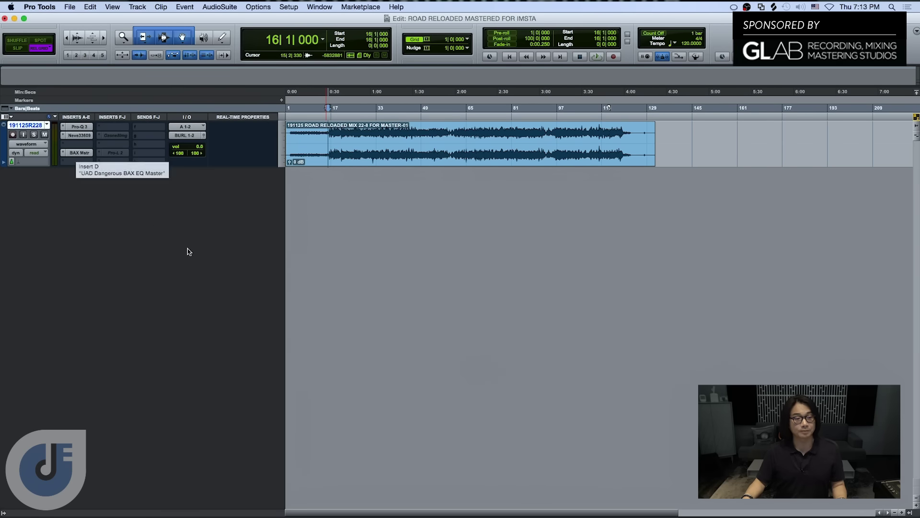
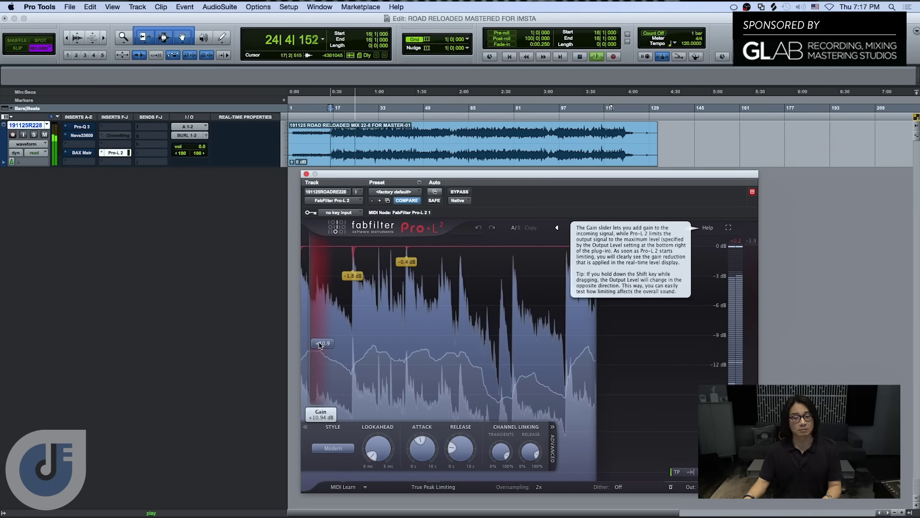
# - Take the Pro-Q 3, Neve 33609 and BAX EQ inserts out of bypass and replay from bar 16 while watching the Pro-L 2 limiting
pyautogui.press('space')
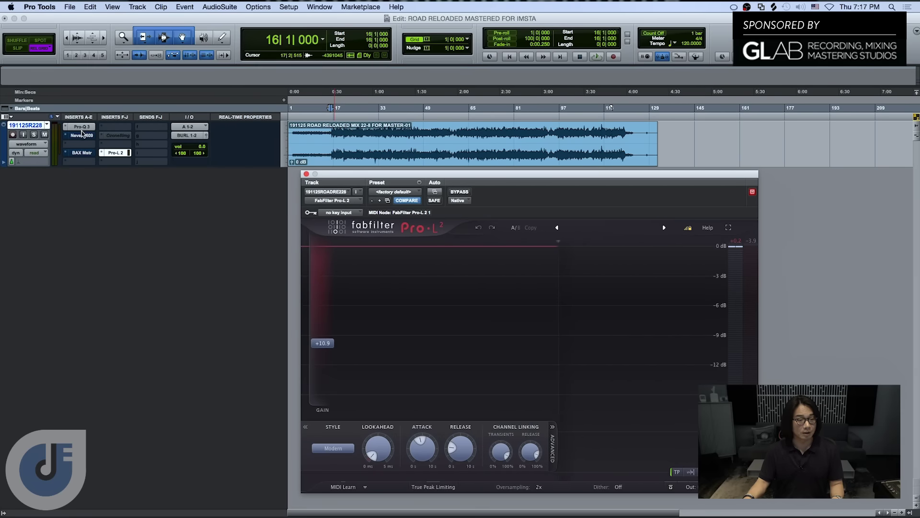
pyautogui.keyDown('super'); pyautogui.click(81, 153); pyautogui.keyUp('super')
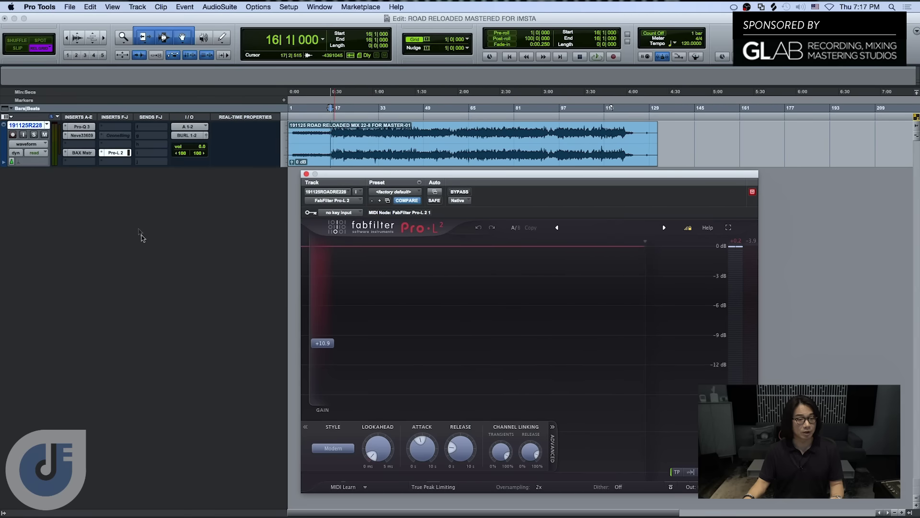
pyautogui.press('space')
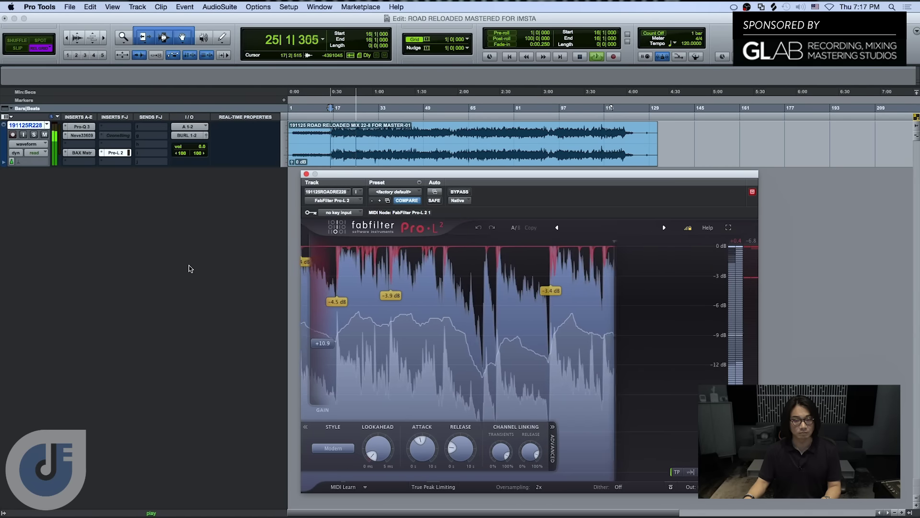
pyautogui.press('space')
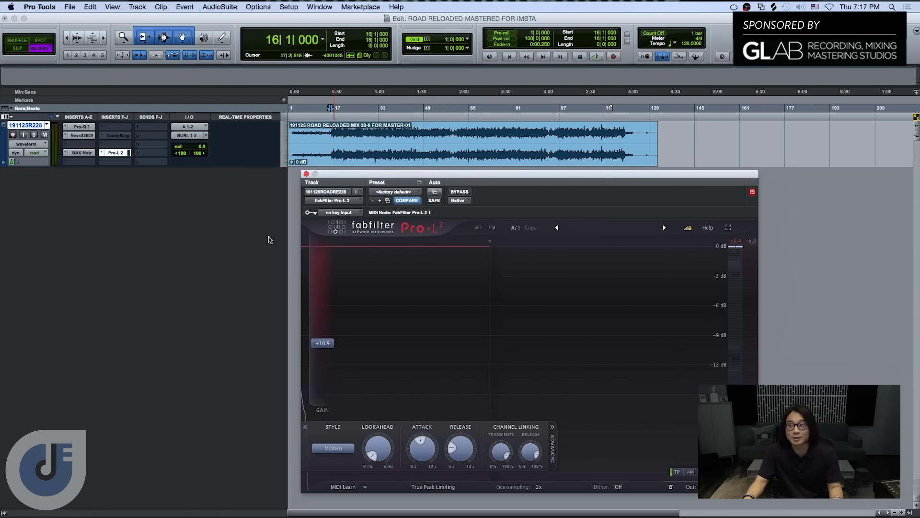
# - Review the Pro-Q 3, Neve 33609 and BAX EQ inserts in turn, leaving no plug-in window open
pyautogui.click(81, 127)
pyautogui.click(82, 136)
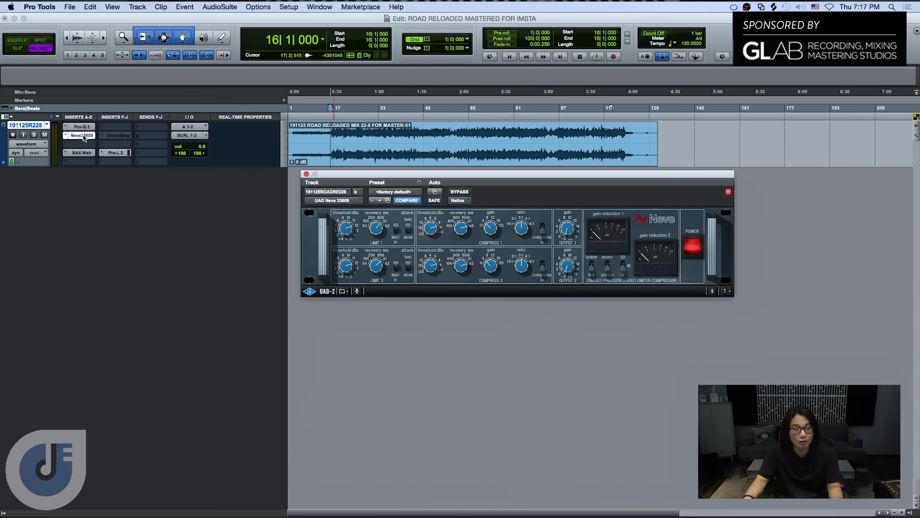
pyautogui.click(83, 153)
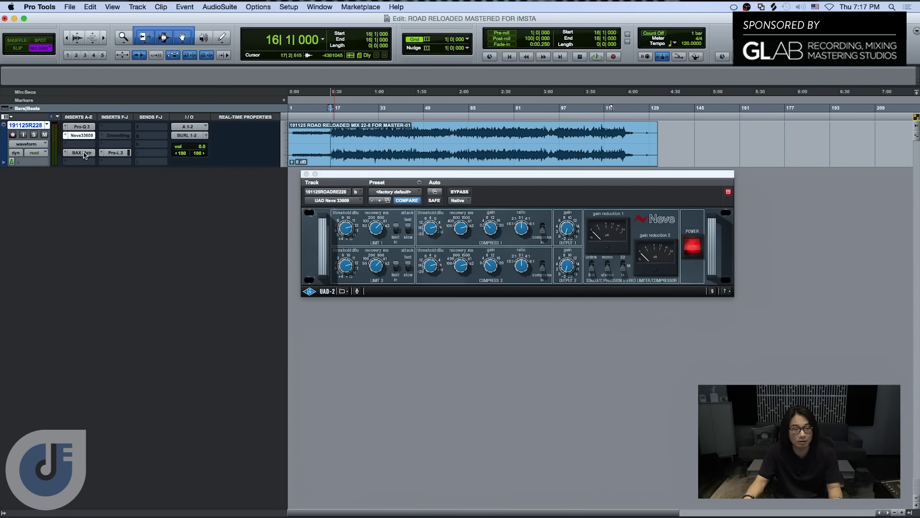
pyautogui.click(80, 153)
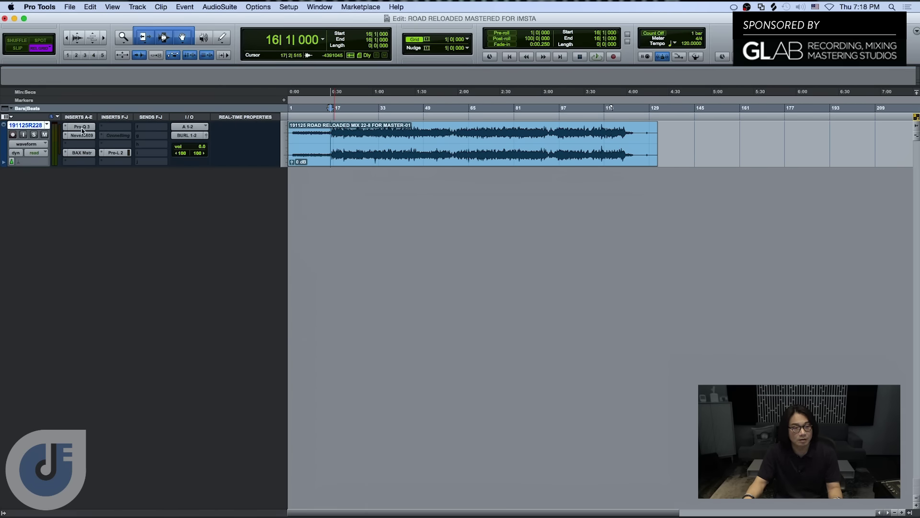
# - Activate and open the Ozone 8 Imager insert, bypass it, and audition the mix from bar 16
pyautogui.click(114, 139)
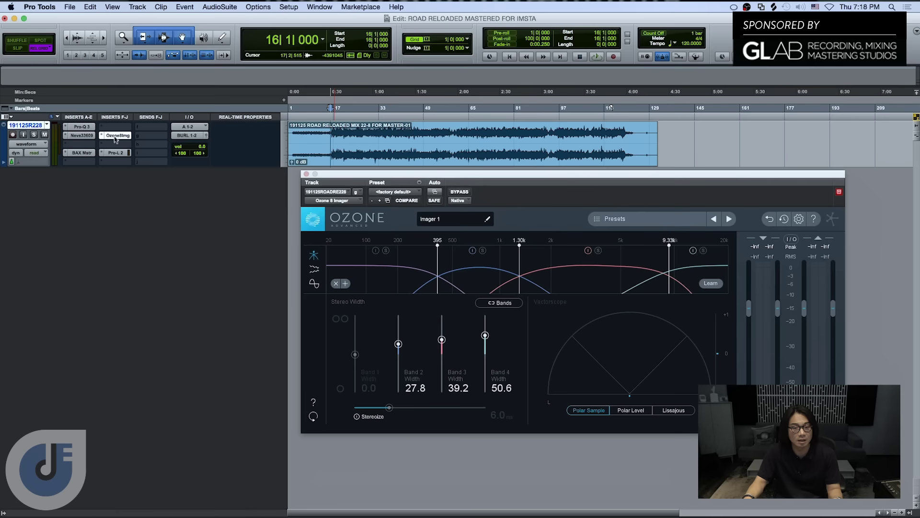
pyautogui.moveTo(502, 180); pyautogui.dragTo(422, 178)
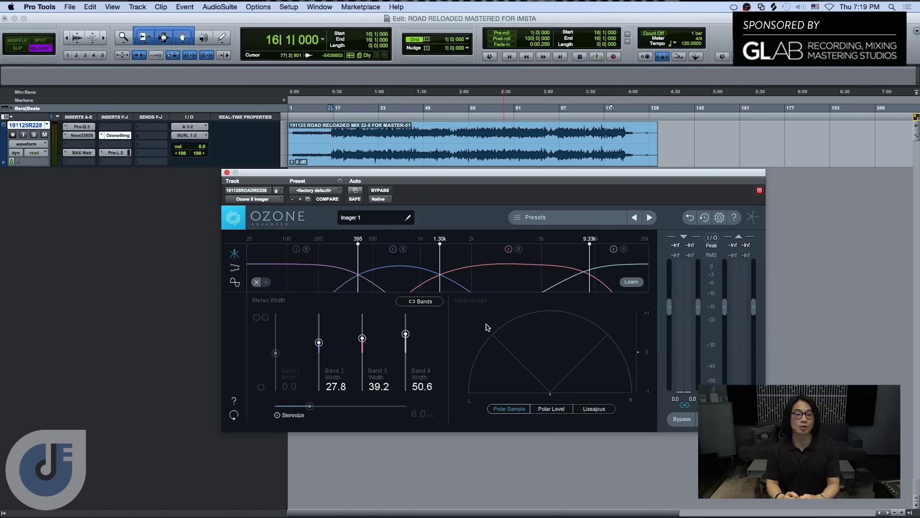
pyautogui.click(380, 191)
pyautogui.press('space')
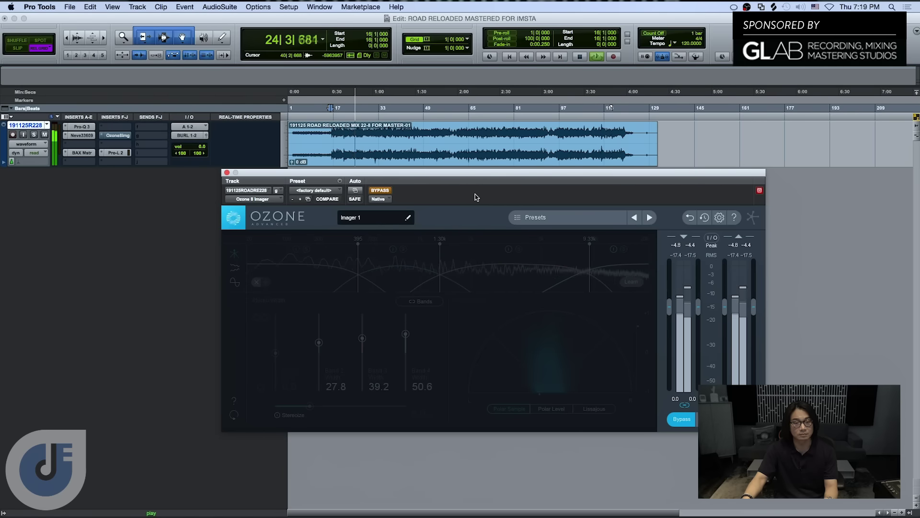
pyautogui.press('space')
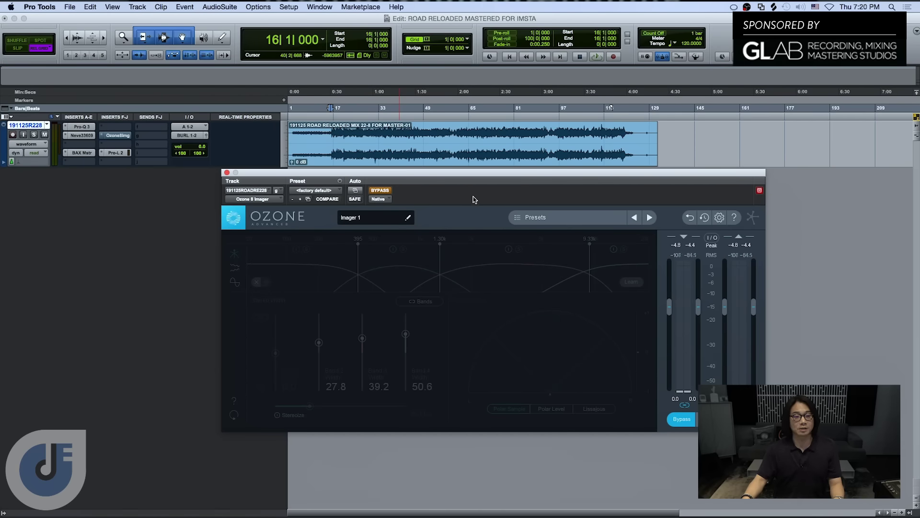
# - Take the Ozone Imager out of bypass, replay from bar 16 while watching the vectorscope, and close its window
pyautogui.click(384, 194)
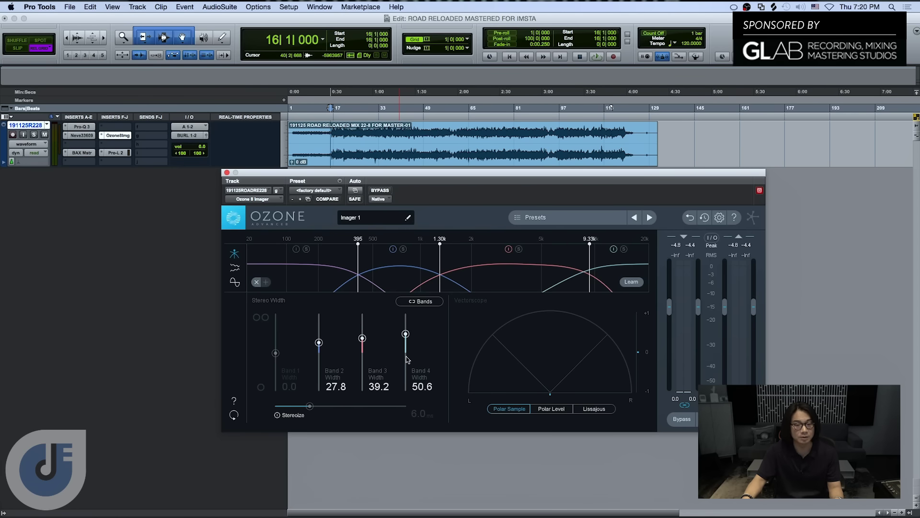
pyautogui.press('space')
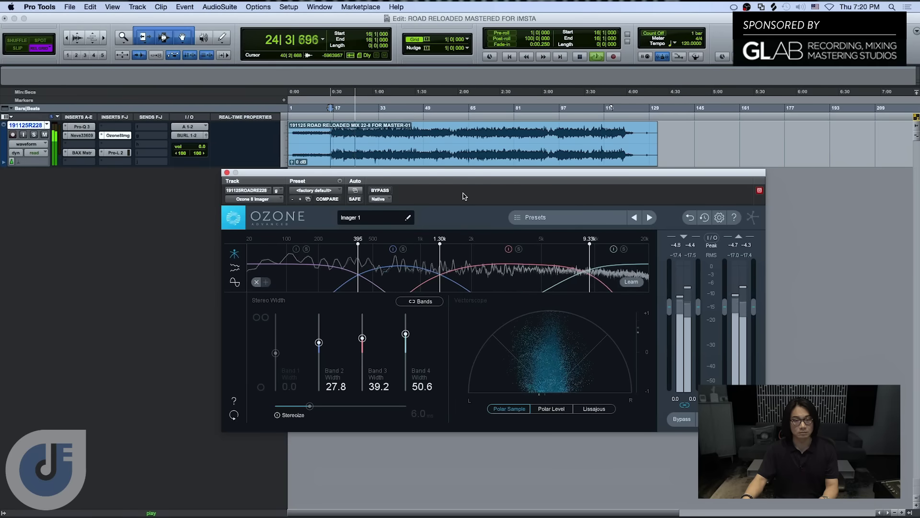
pyautogui.press('space')
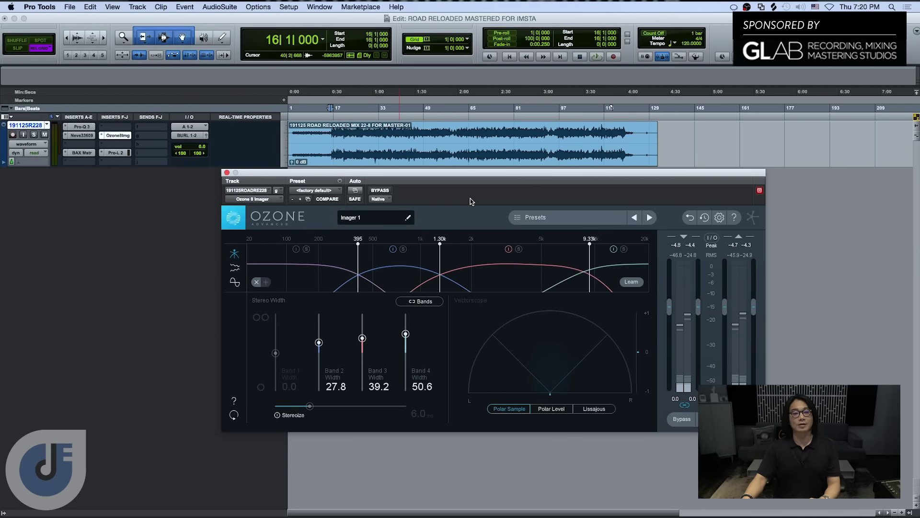
pyautogui.click(227, 173)
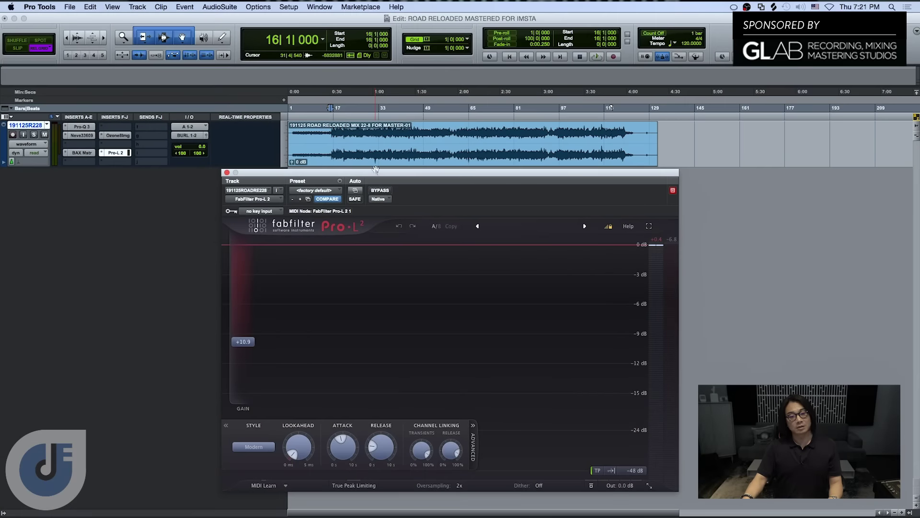
# - Hide the Pro-L 2 advanced settings, try True Peak Limiting and switch it back off
pyautogui.moveTo(377, 176); pyautogui.dragTo(410, 133)
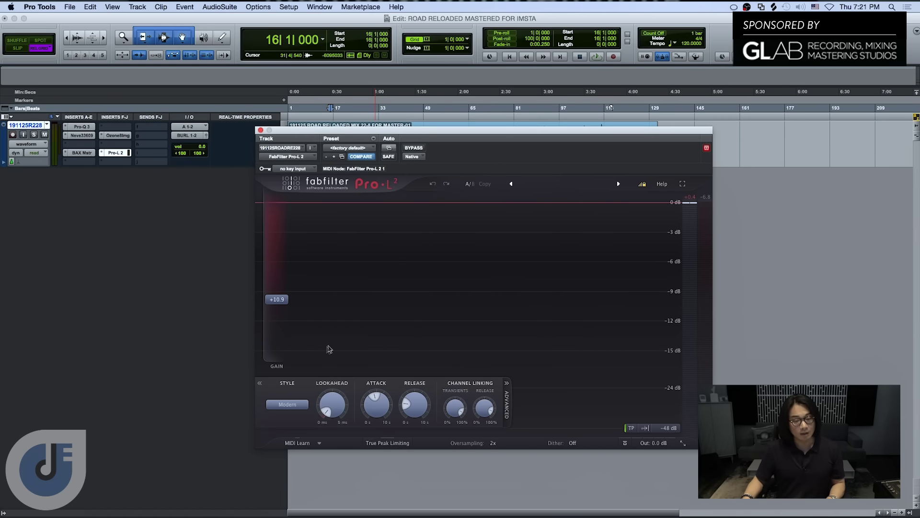
pyautogui.click(508, 398)
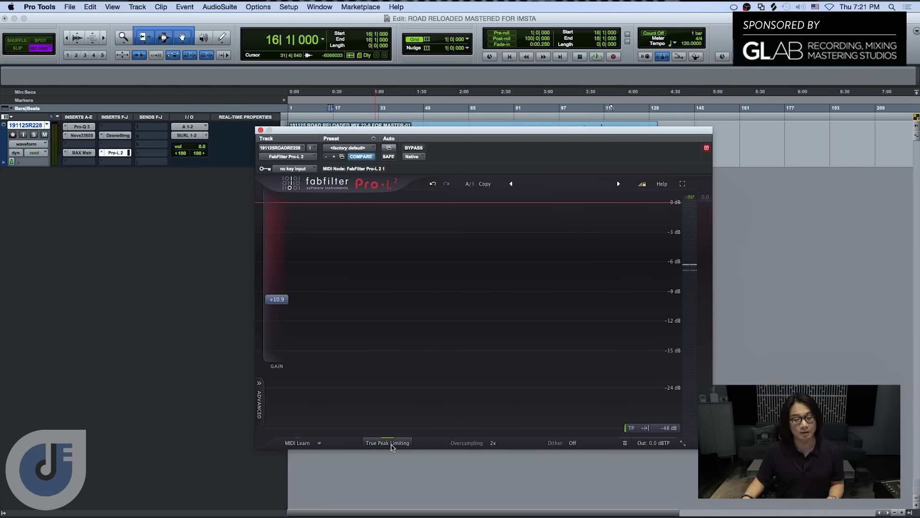
pyautogui.click(391, 445)
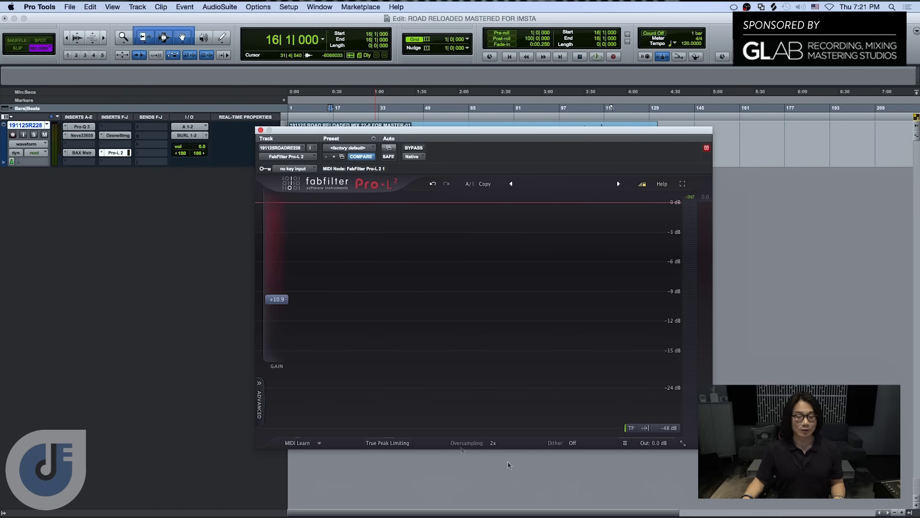
# - Review the Pro-L 2 oversampling choices, keeping 2x, and the advanced settings' limiting styles, keeping Modern
pyautogui.click(494, 444)
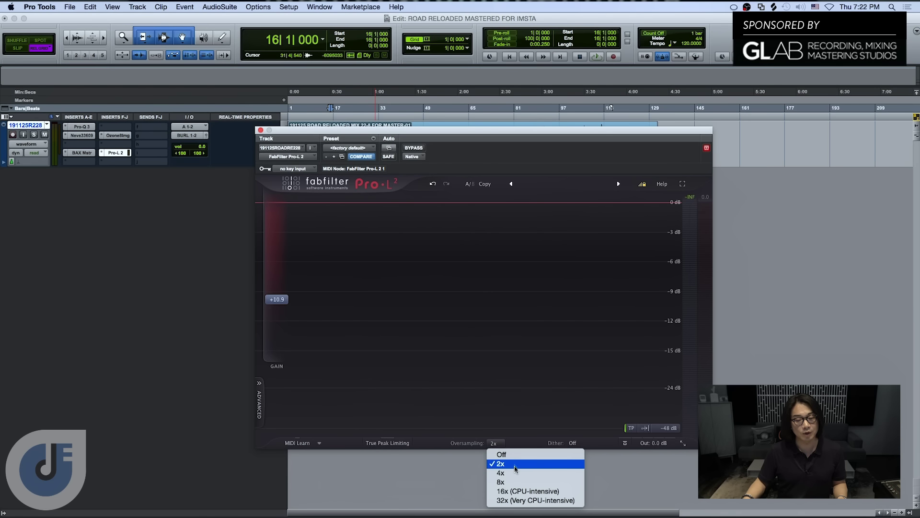
pyautogui.click(502, 147)
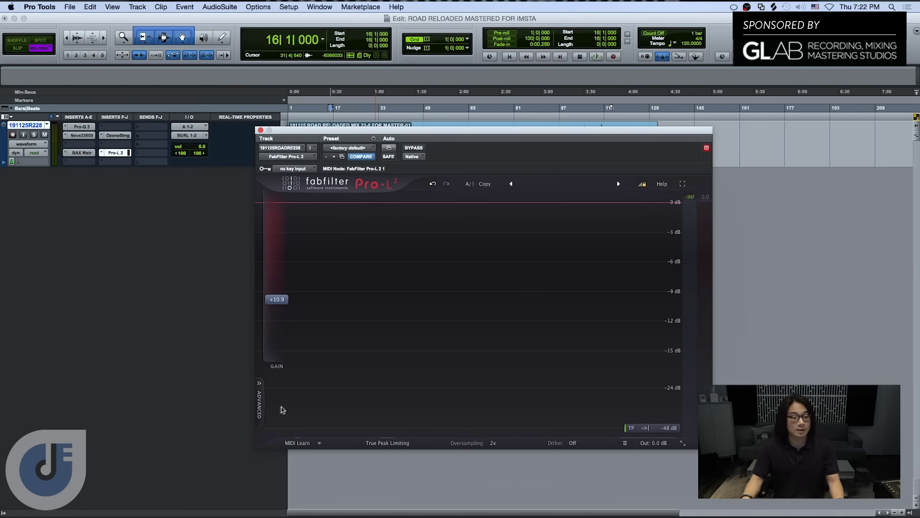
pyautogui.click(259, 403)
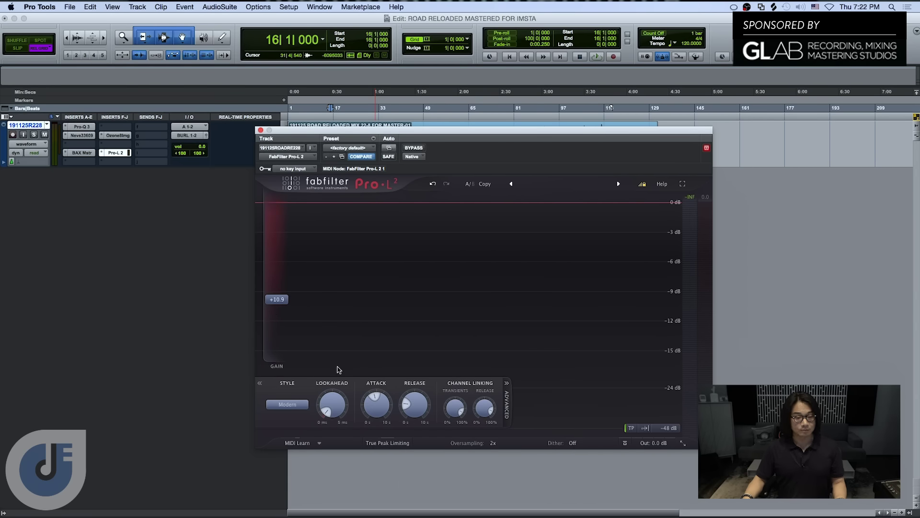
pyautogui.click(278, 407)
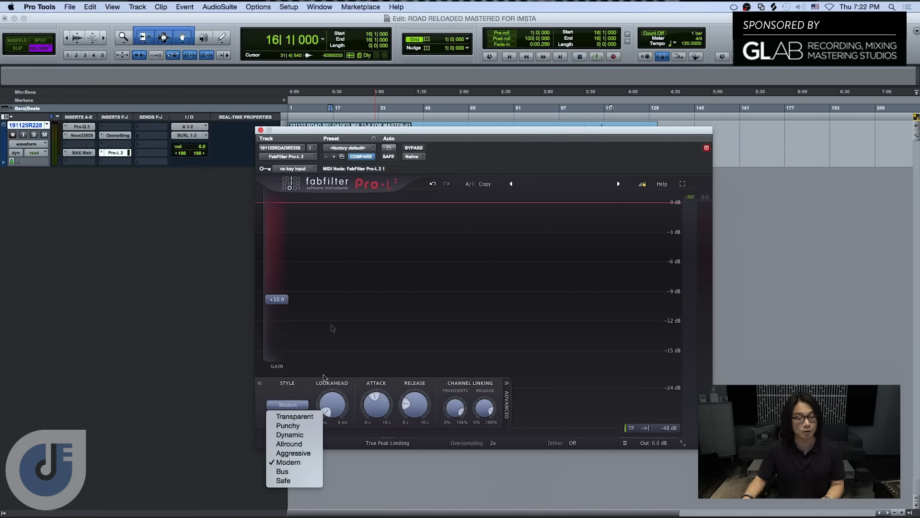
pyautogui.click(483, 162)
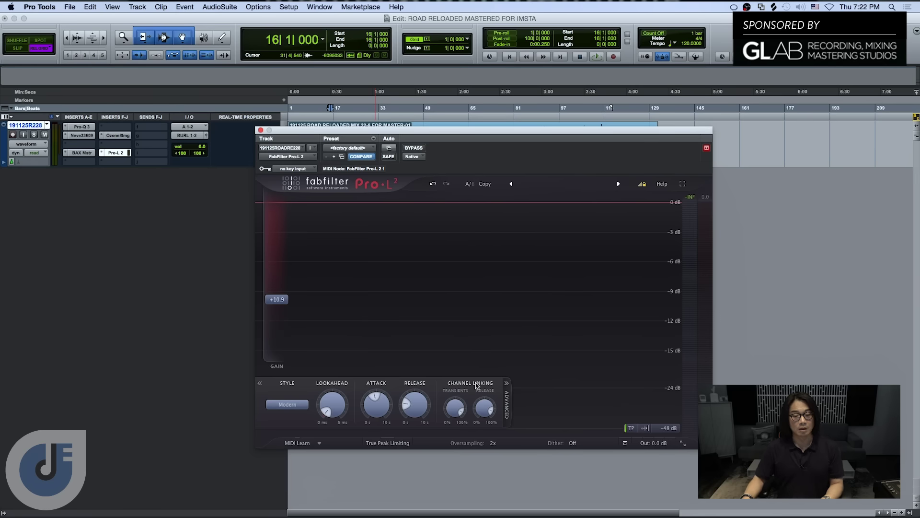
# - Play from bar 16 while sweeping the Pro-L 2 release up past 1100 ms, and bring it back down to about 79 ms
pyautogui.moveTo(377, 415)
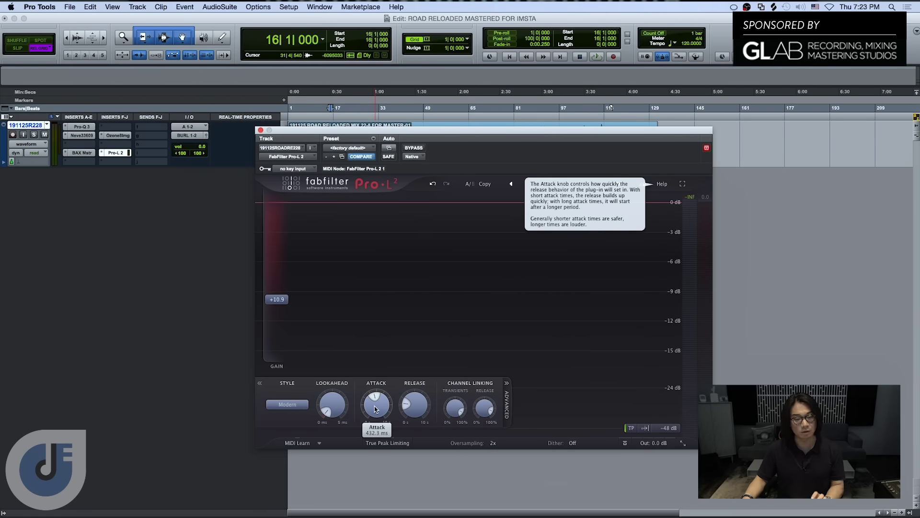
pyautogui.moveTo(419, 407)
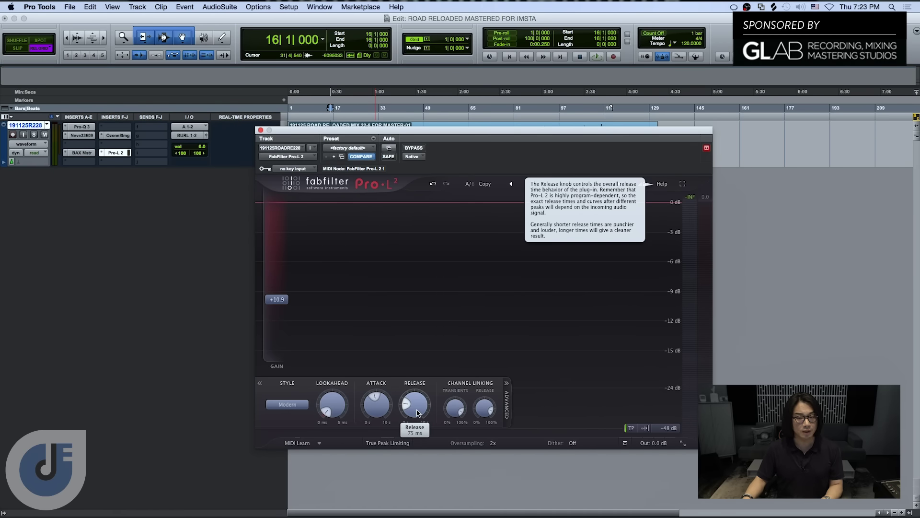
pyautogui.press('space')
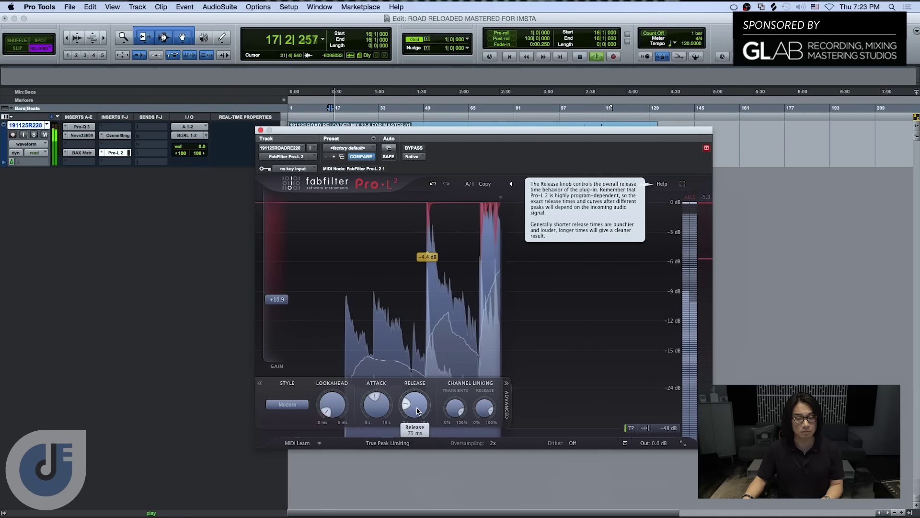
pyautogui.scroll(5, 415, 405)
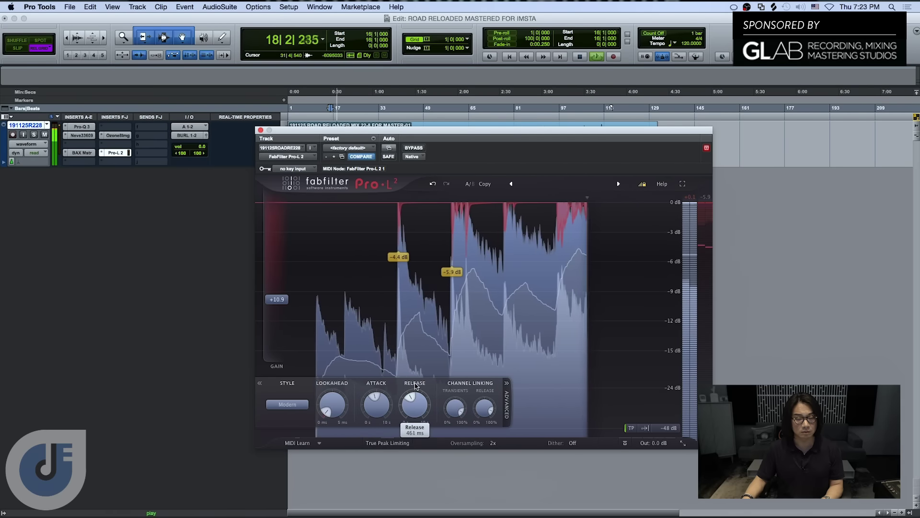
pyautogui.scroll(4, 416, 407)
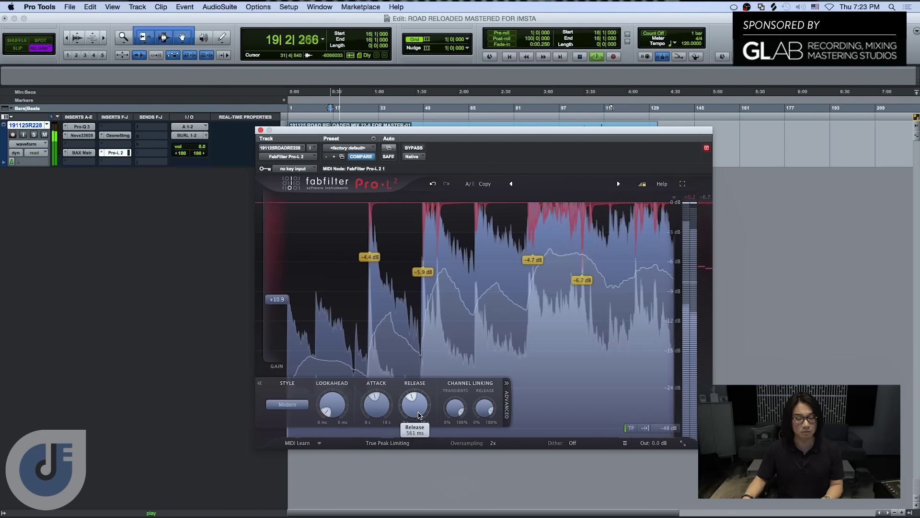
pyautogui.scroll(2, 417, 407)
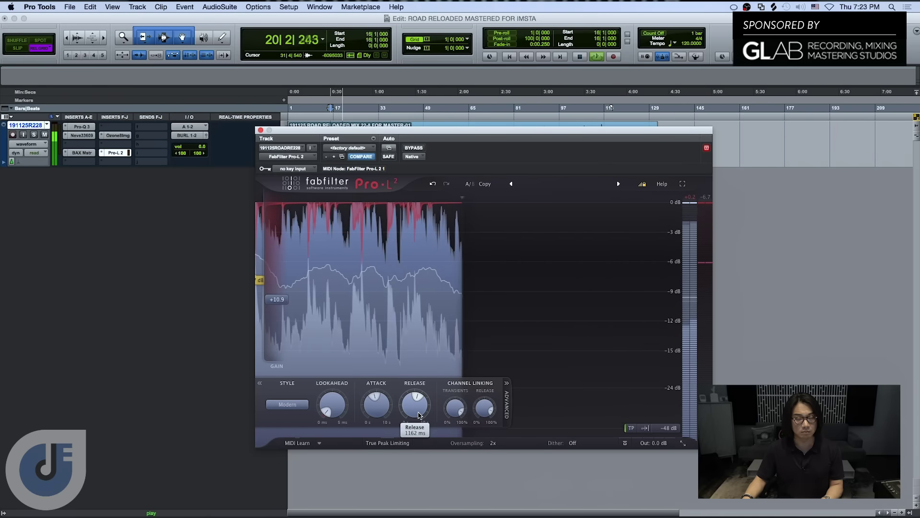
pyautogui.scroll(-4, 418, 412)
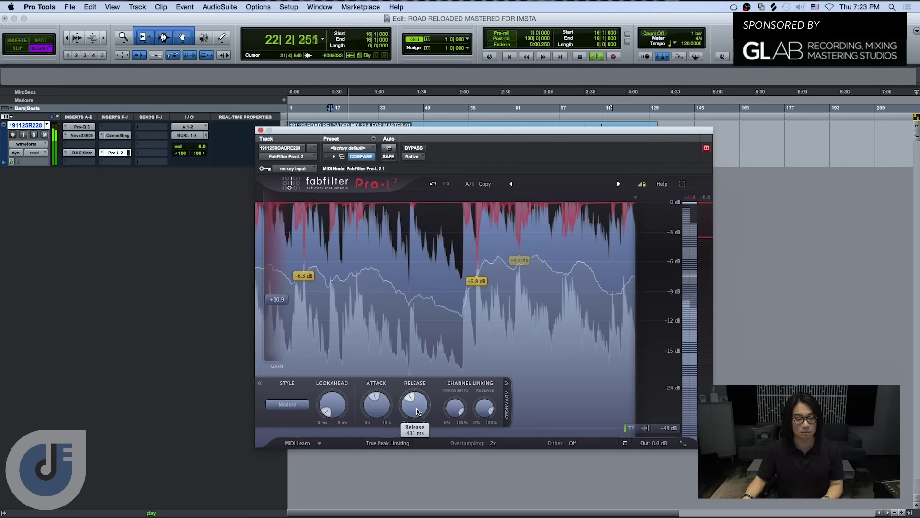
pyautogui.moveTo(417, 412); pyautogui.dragTo(413, 434)
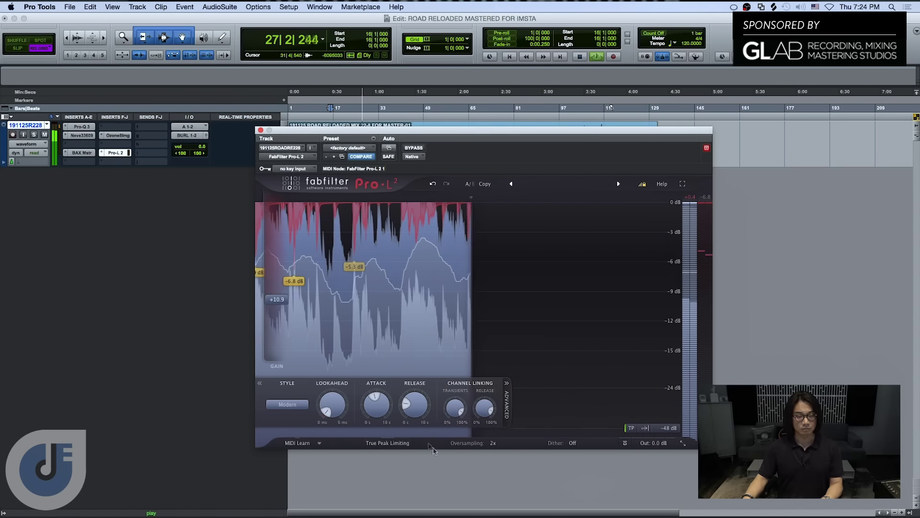
# - Try a longer Pro-L 2 attack above 600 ms during playback, shorten it again, and stop the transport
pyautogui.moveTo(417, 401)
pyautogui.moveTo(380, 413)
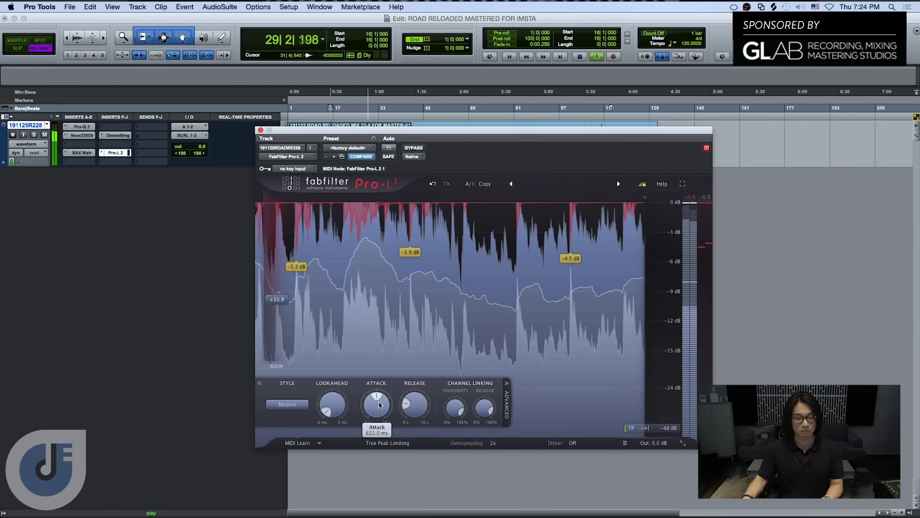
pyautogui.moveTo(379, 413); pyautogui.dragTo(376, 408)
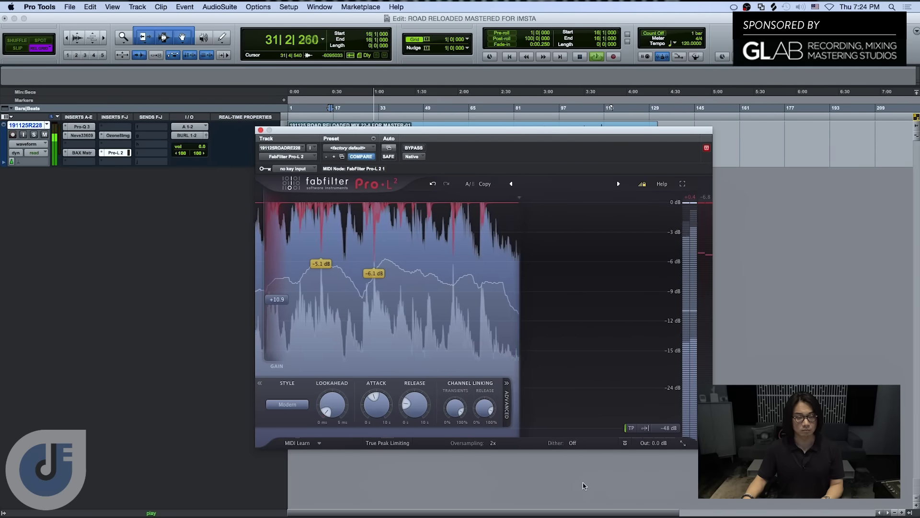
pyautogui.moveTo(421, 415)
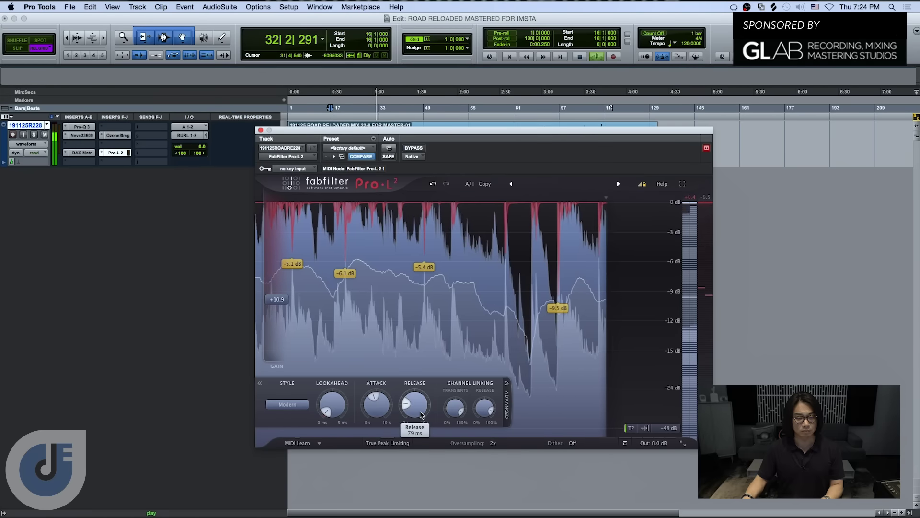
pyautogui.press('space')
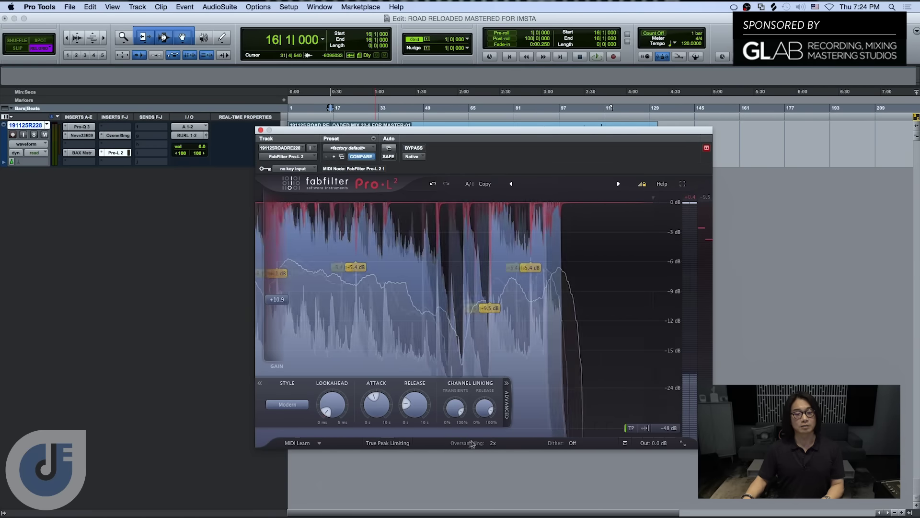